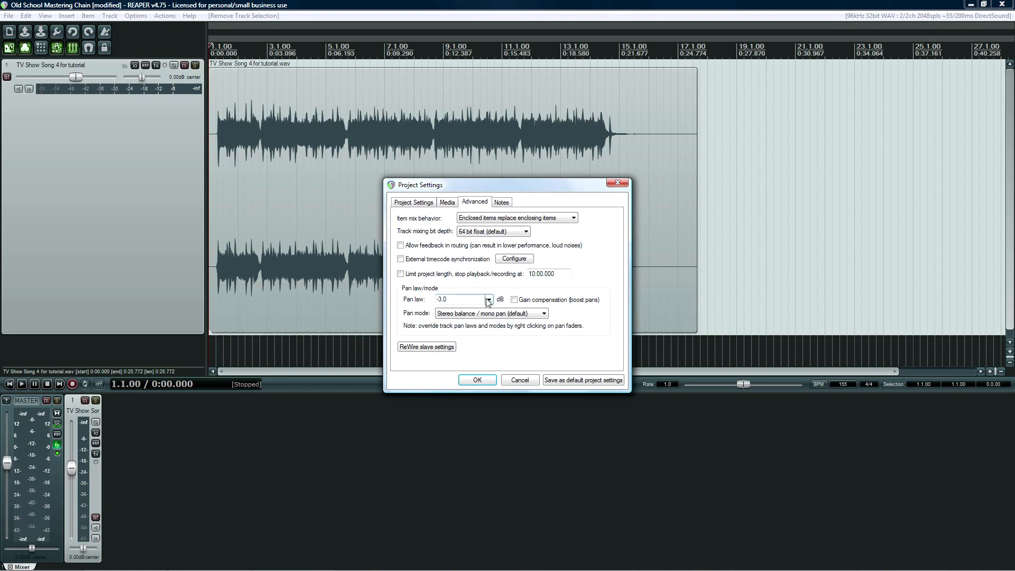
# Step: Set the project's pan law to -3.0 dB and apply the project settings
pyautogui.click(457, 331)
pyautogui.click(489, 299)
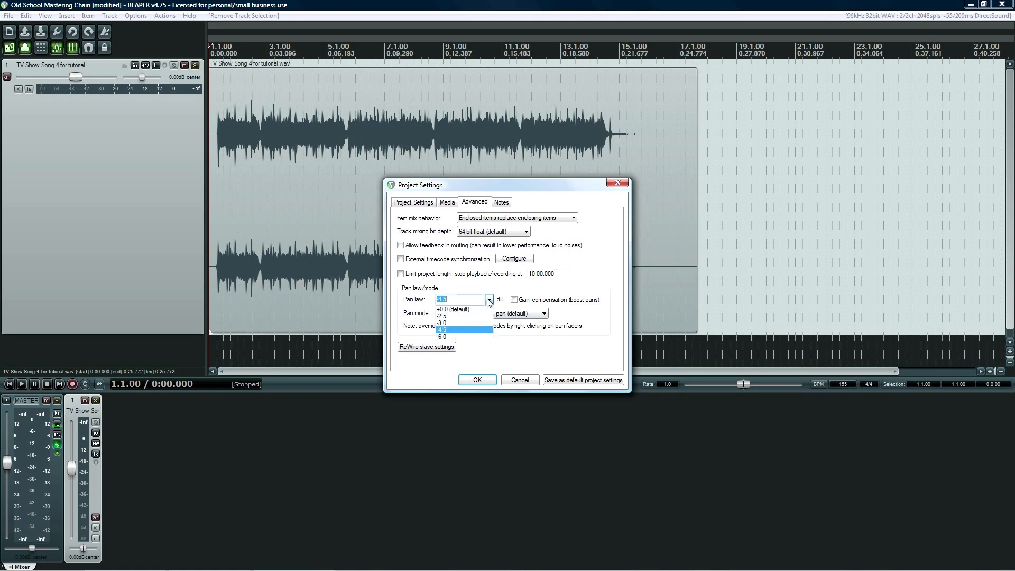
pyautogui.click(461, 323)
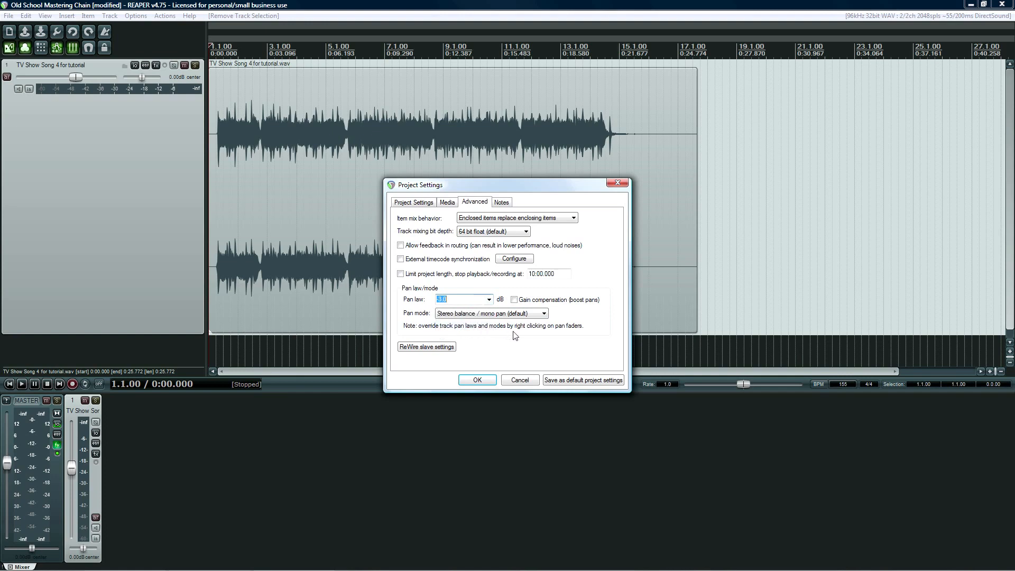
pyautogui.click(476, 299)
pyautogui.click(479, 379)
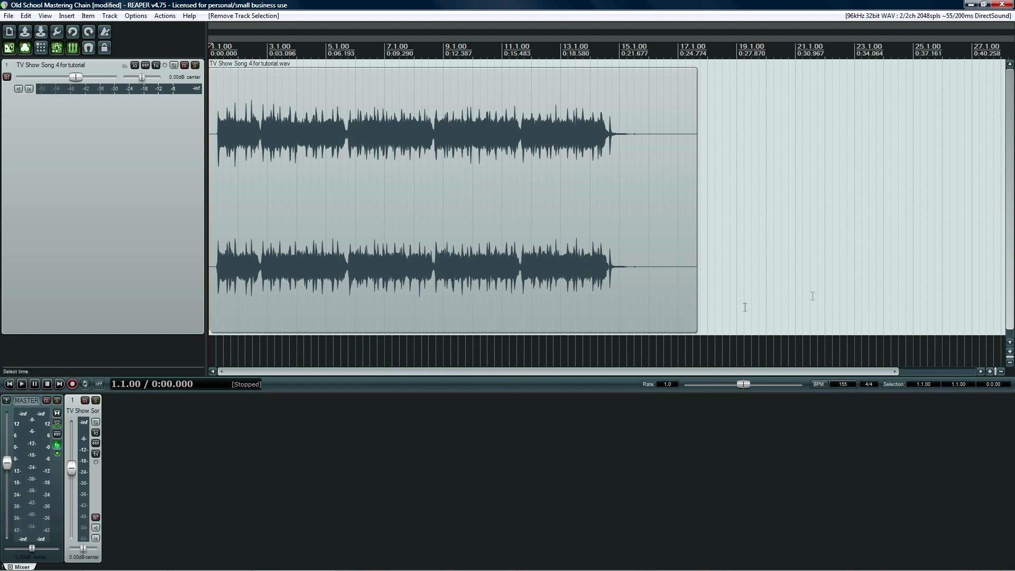
# Step: Open the master track's effects chain and reposition its window so the full plug-in list is in view
pyautogui.click(57, 445)
pyautogui.moveTo(255, 65); pyautogui.dragTo(290, 60)
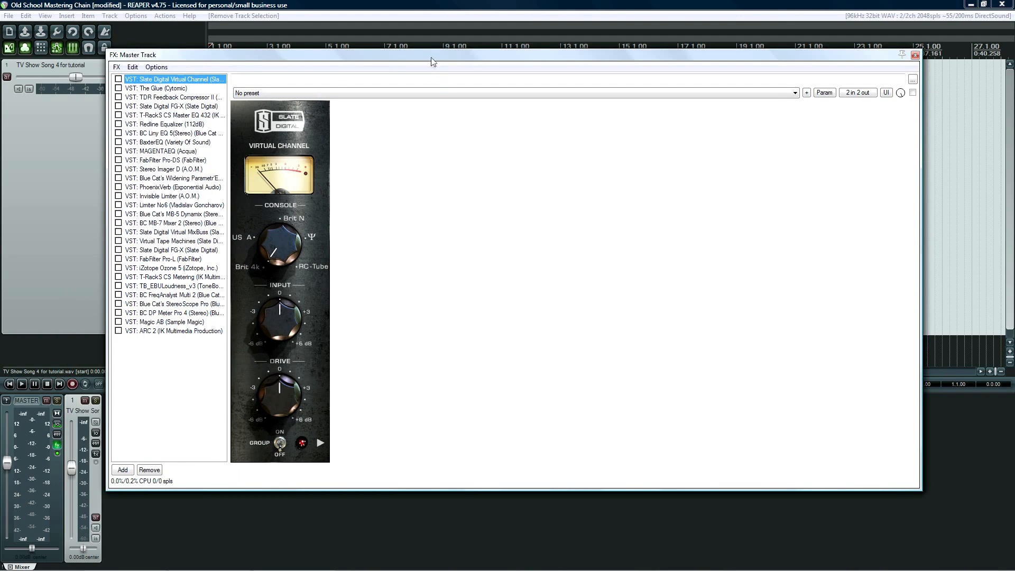
pyautogui.moveTo(432, 60); pyautogui.dragTo(431, 70)
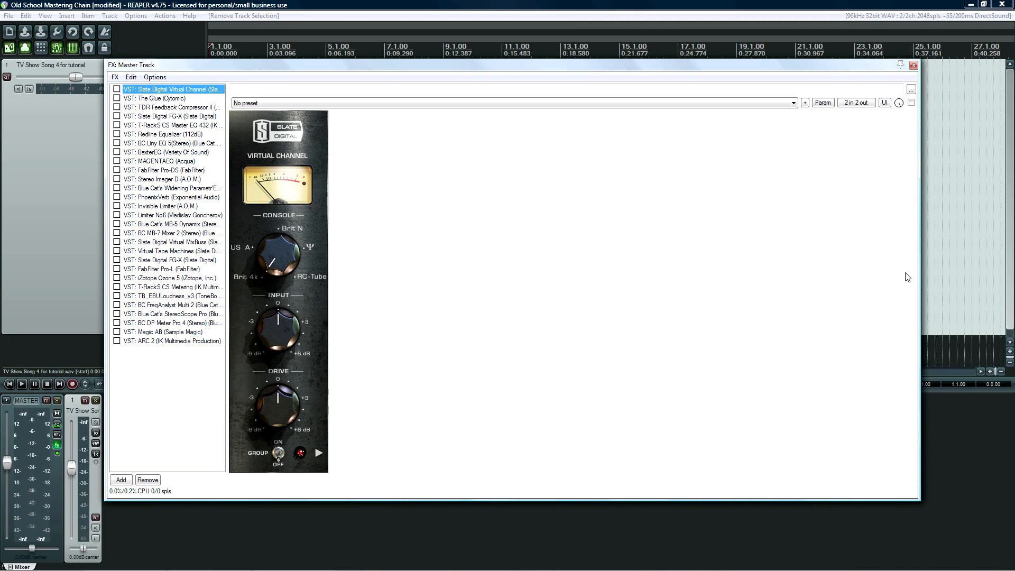
pyautogui.moveTo(621, 65); pyautogui.dragTo(802, 228)
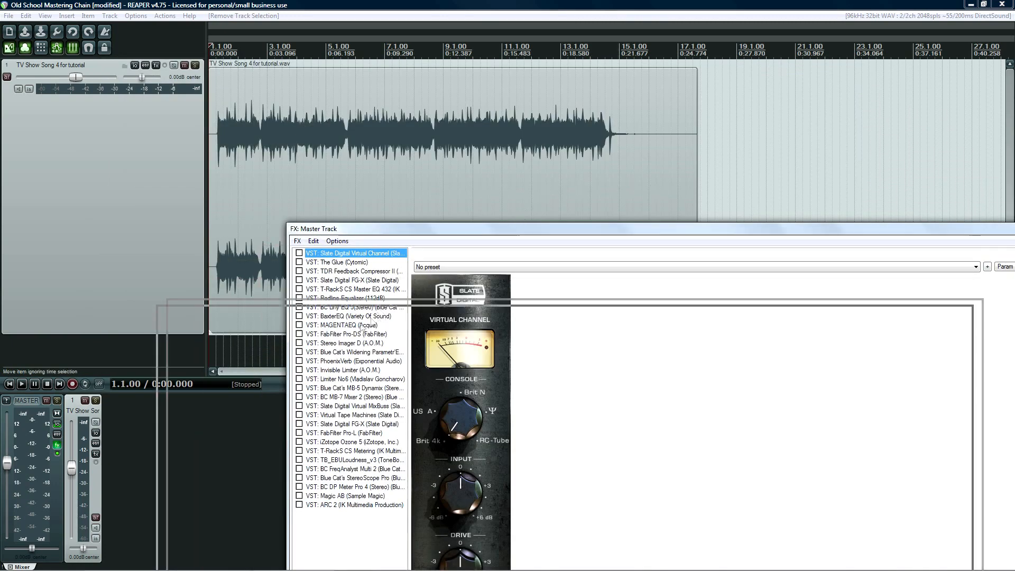
pyautogui.moveTo(371, 318); pyautogui.dragTo(353, 326)
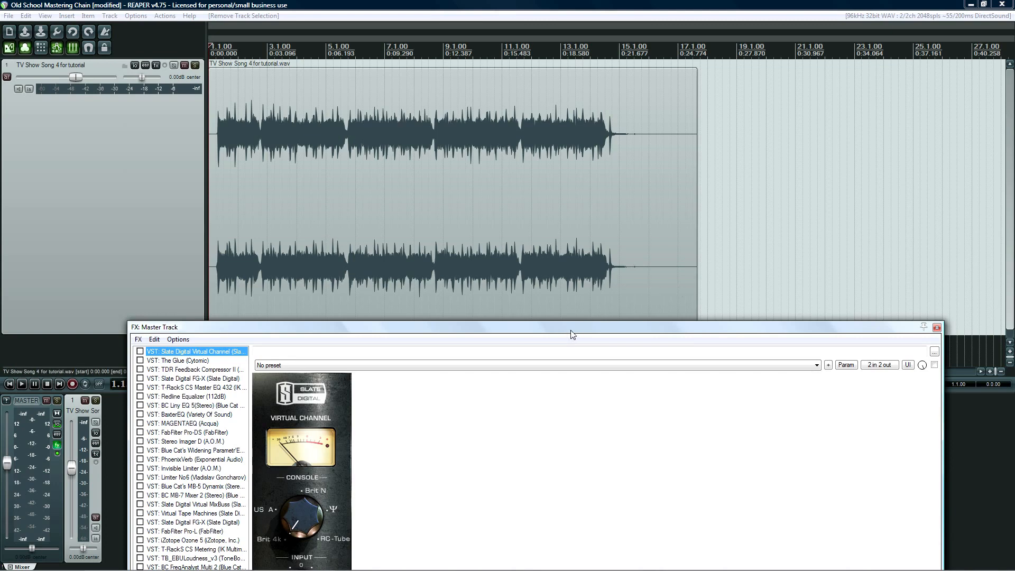
pyautogui.moveTo(571, 333); pyautogui.dragTo(563, 91)
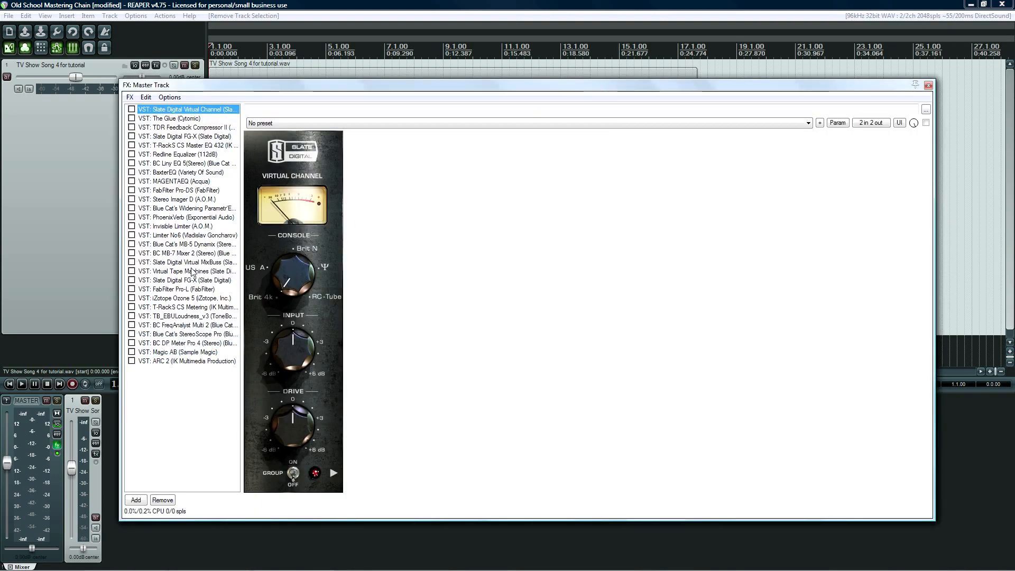
pyautogui.moveTo(199, 89); pyautogui.dragTo(212, 93)
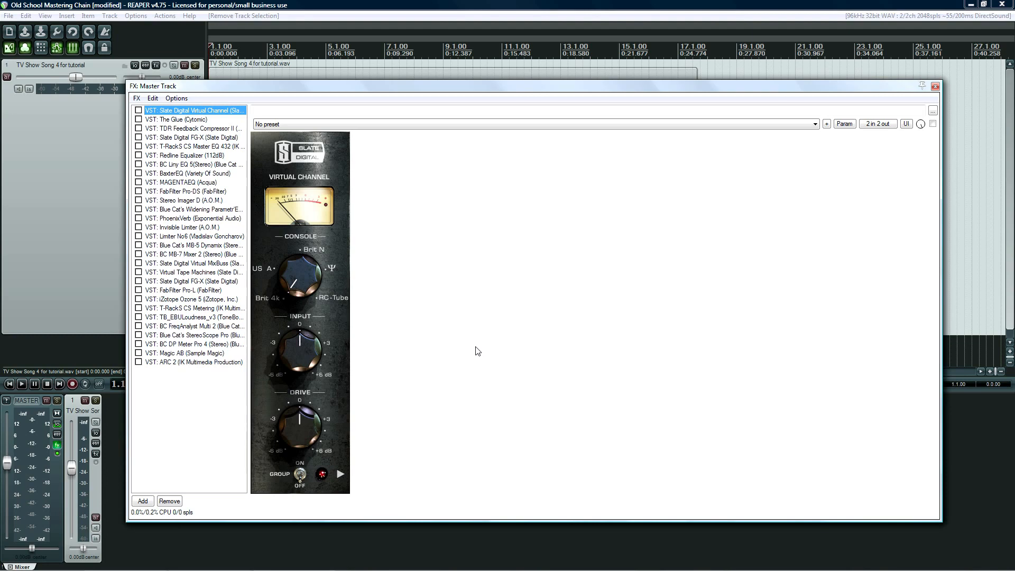
# Step: View the chain's compressors: The Glue, TDR Feedback Compressor II and Slate Digital FG-X
pyautogui.click(195, 121)
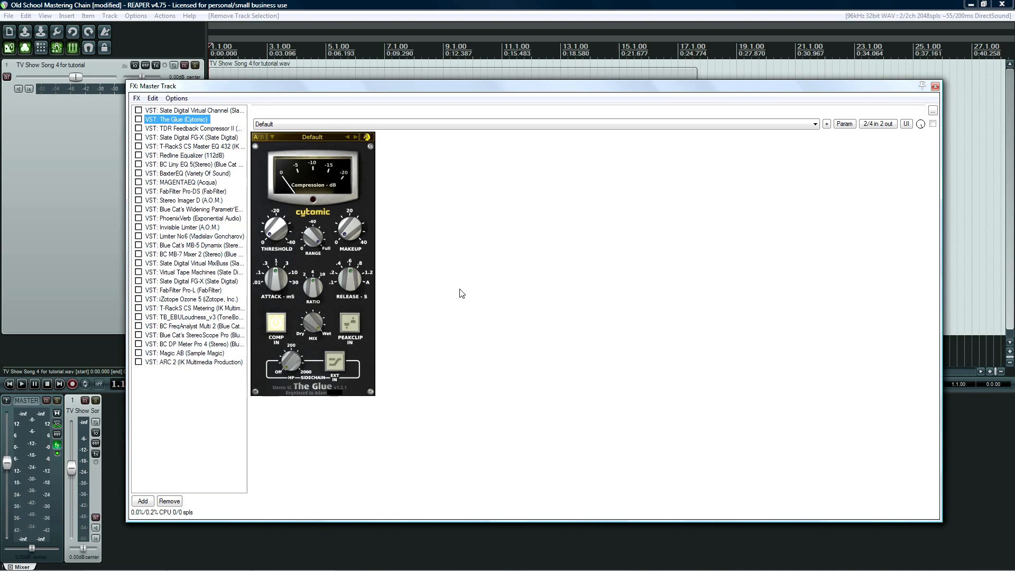
pyautogui.click(225, 129)
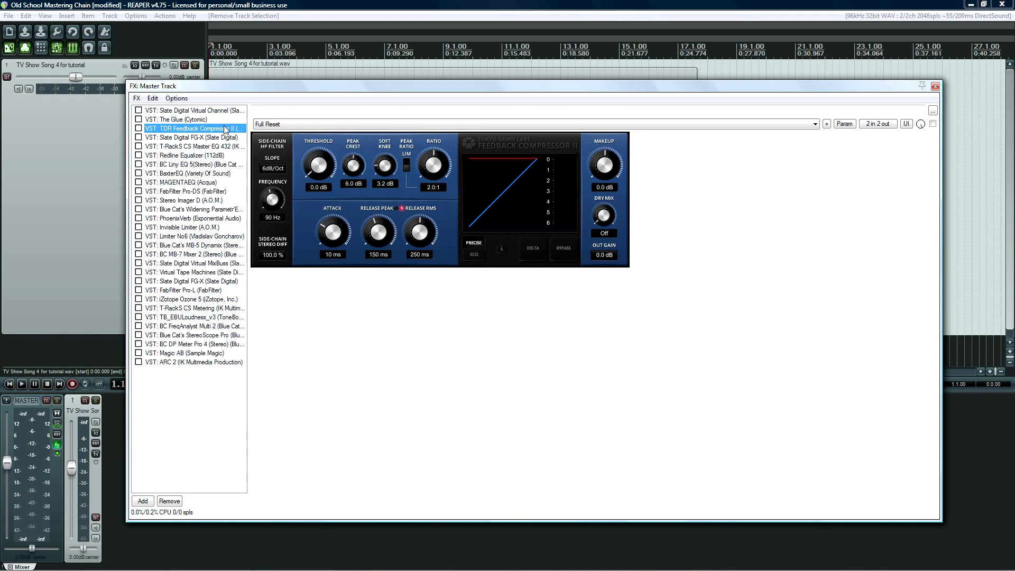
pyautogui.click(218, 139)
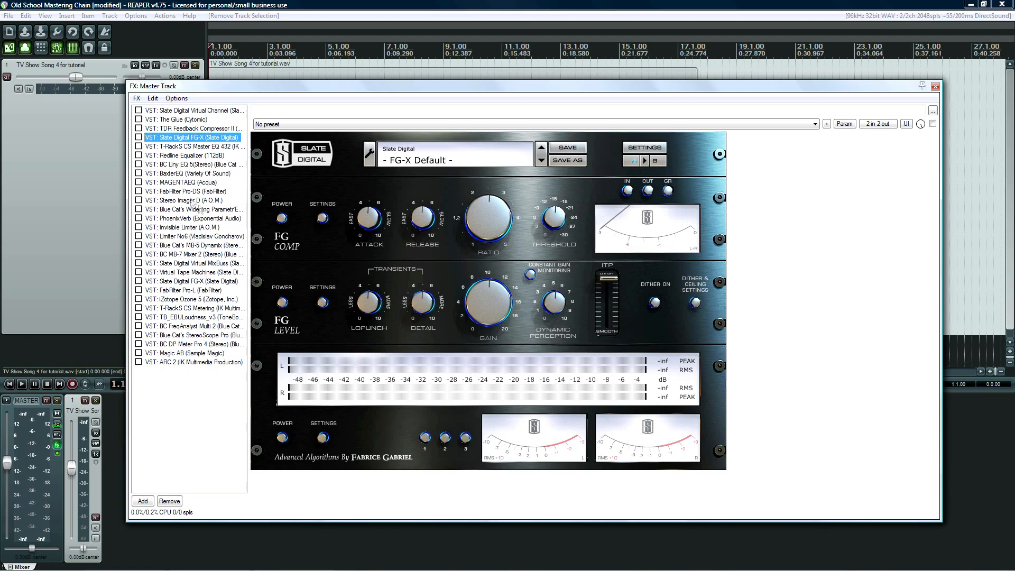
# Step: Briefly enable the Slate Digital FG-X, toggle its FG Level section's power, and bypass the plug-in again
pyautogui.click(138, 137)
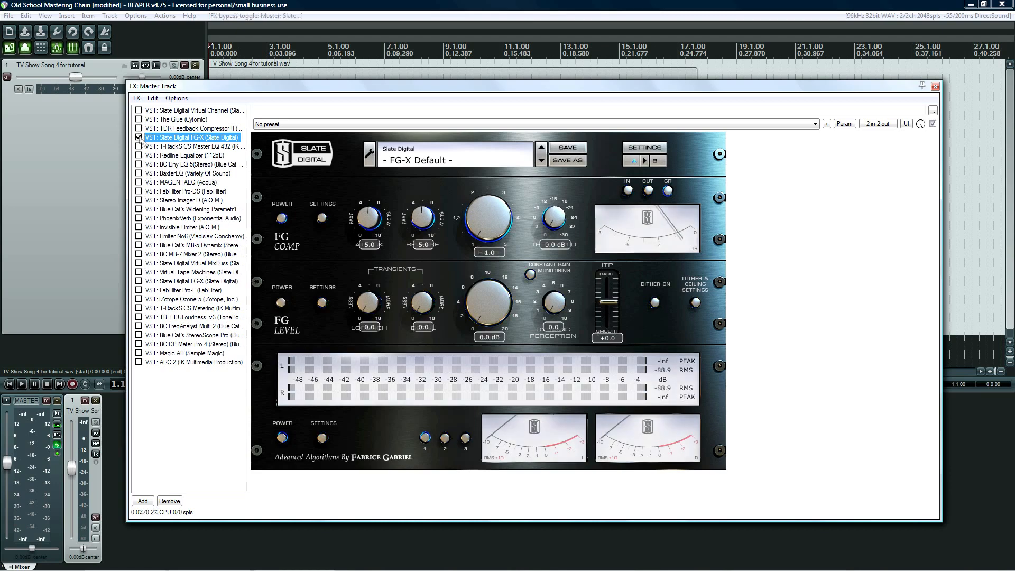
pyautogui.click(281, 302)
pyautogui.click(283, 303)
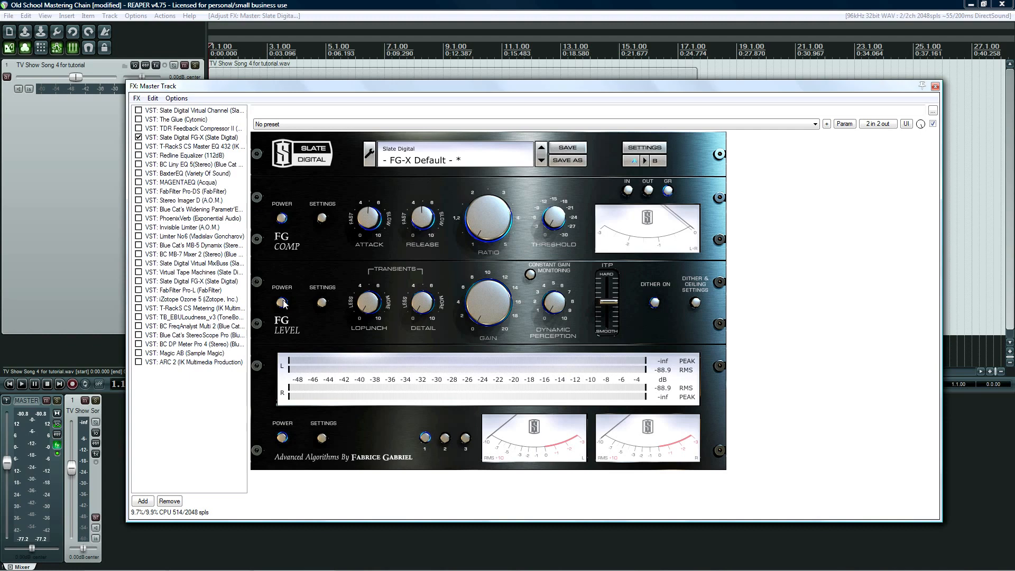
pyautogui.click(138, 138)
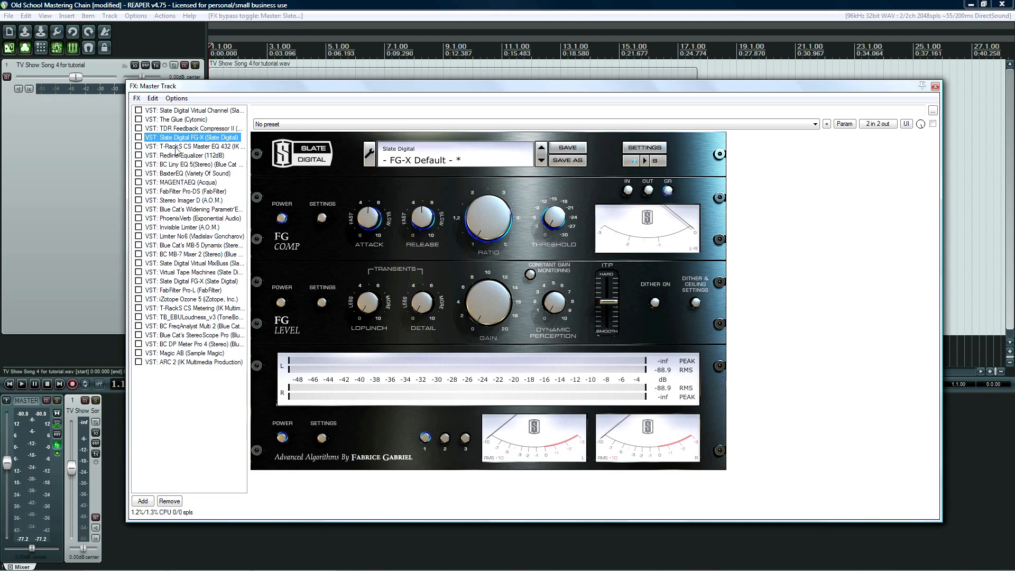
# Step: Raise the FG Comp section's ratio in the Slate Digital FG-X plug-in
pyautogui.moveTo(493, 220); pyautogui.dragTo(489, 129)
pyautogui.moveTo(497, 249); pyautogui.dragTo(494, 243)
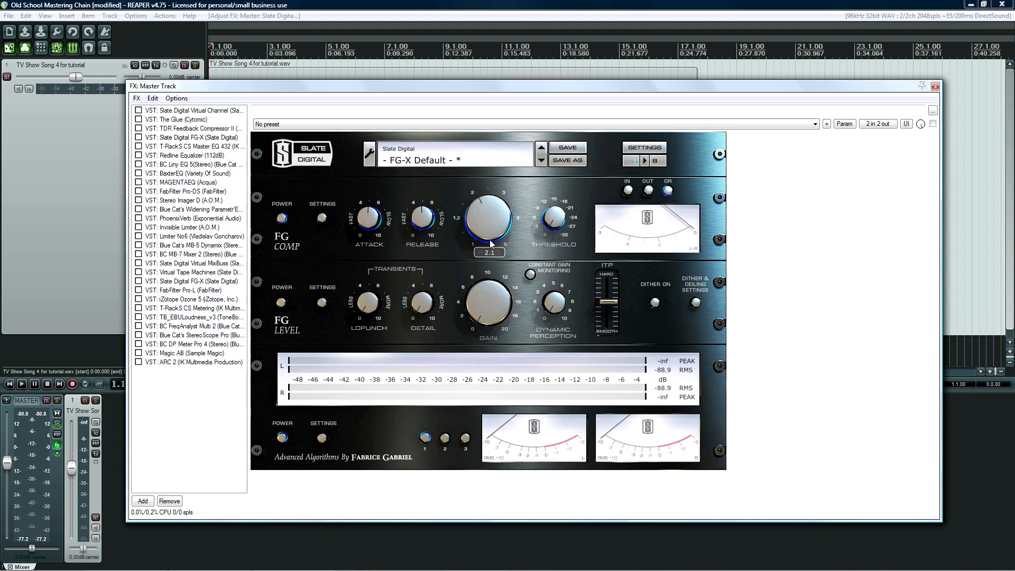
pyautogui.moveTo(490, 252); pyautogui.dragTo(499, 220)
# Step: Move the master effects window clear of the arrangement and reduce the height of the song track
pyautogui.moveTo(400, 91); pyautogui.dragTo(405, 385)
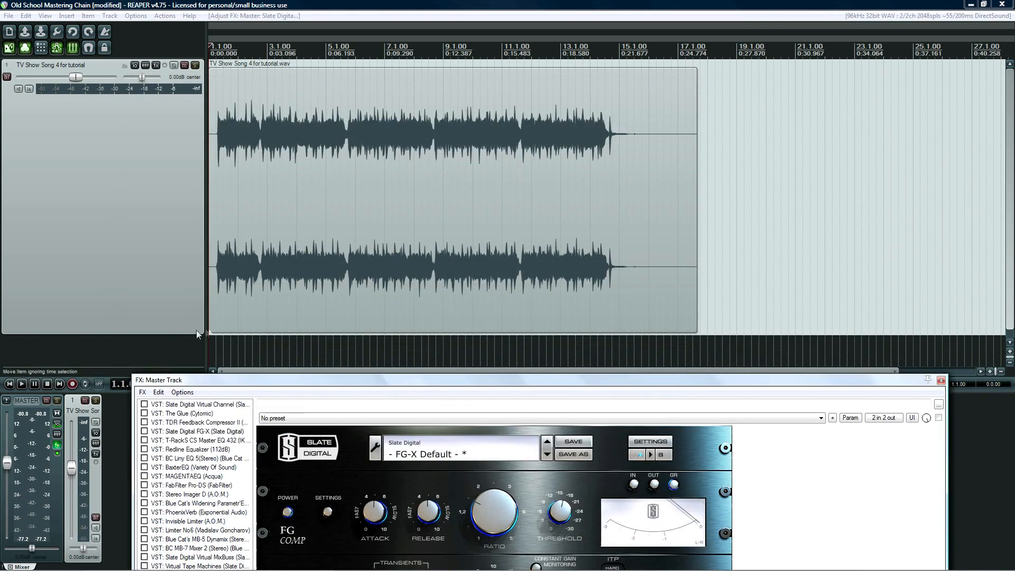
pyautogui.moveTo(164, 336); pyautogui.dragTo(175, 169)
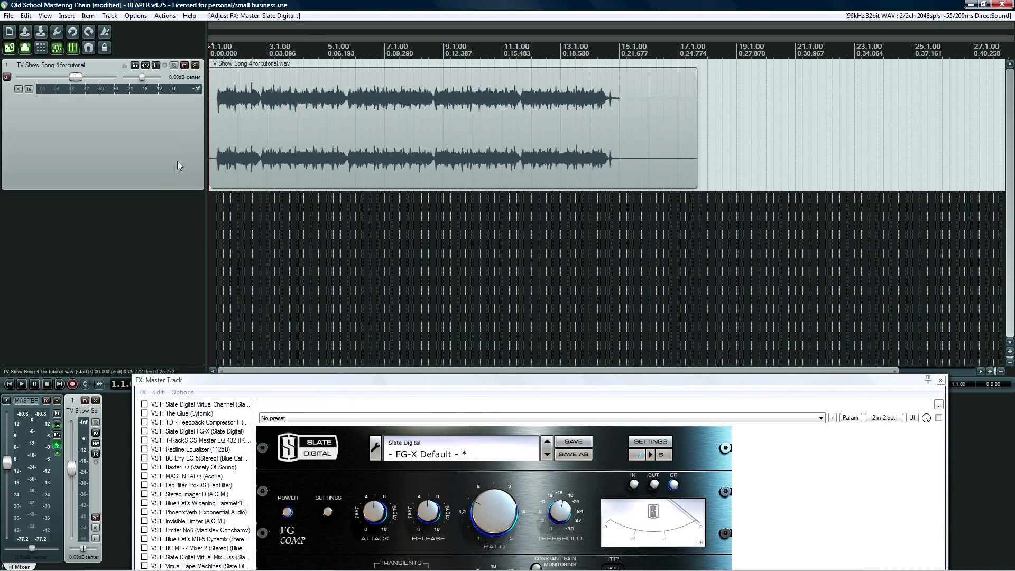
# Step: Duplicate the "TV Show Song 4 for tutorial" track
pyautogui.click(169, 142)
pyautogui.click(109, 15)
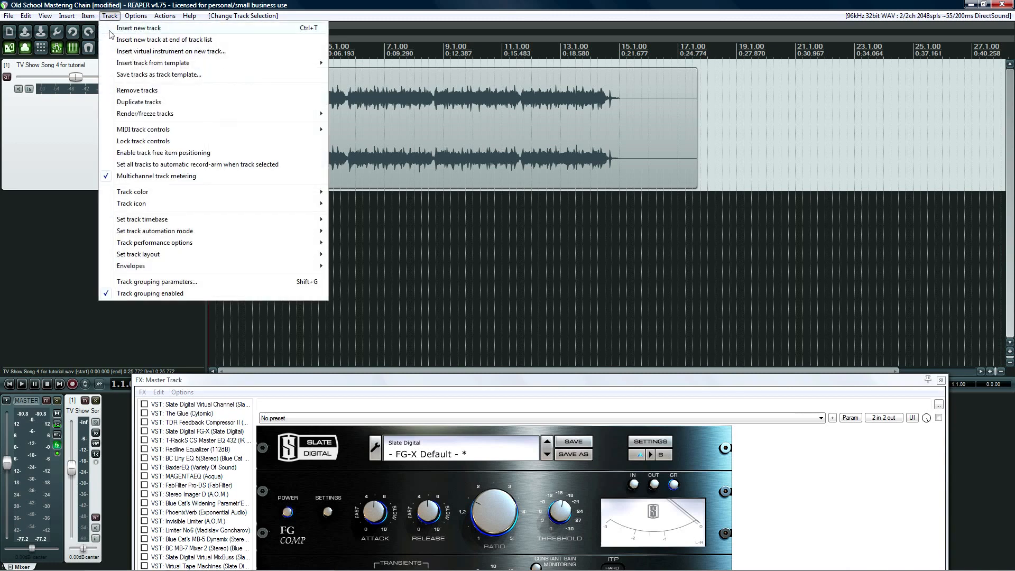
pyautogui.click(127, 102)
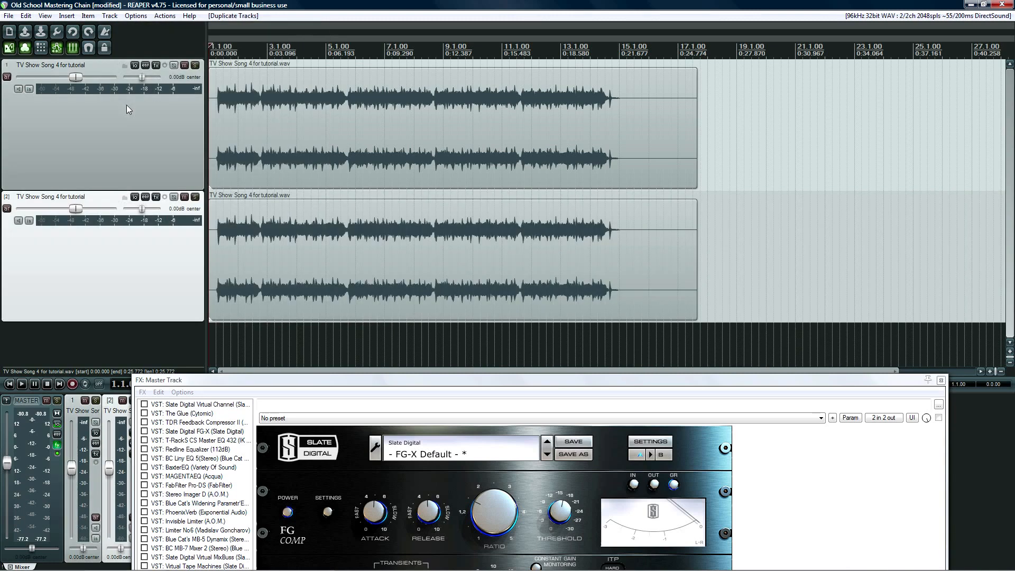
# Step: Add the Klanghelm DC8C2 compressor to the duplicated track and close that track's effects window
pyautogui.click(156, 197)
pyautogui.write('dc8c')
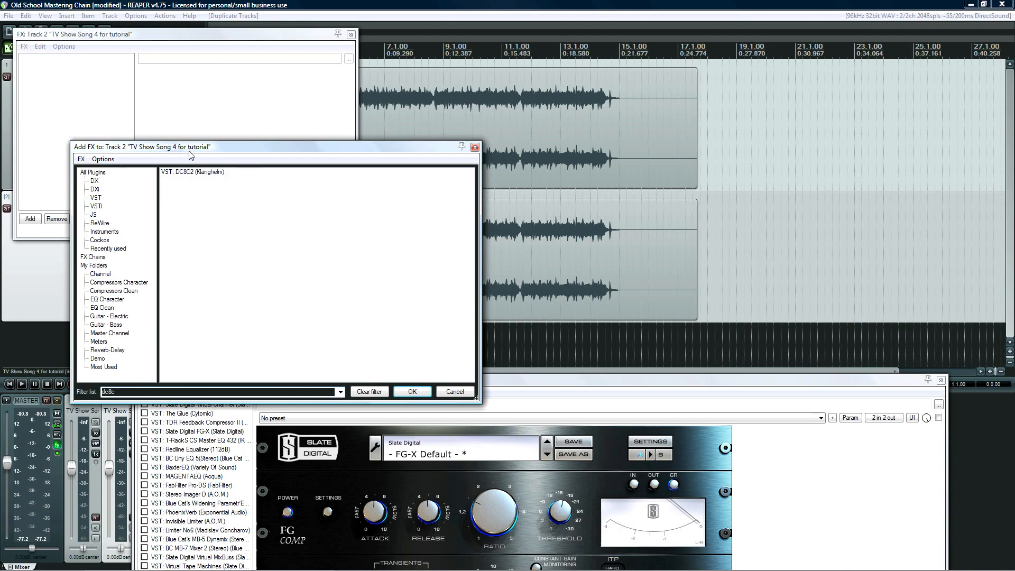
pyautogui.doubleClick(192, 171)
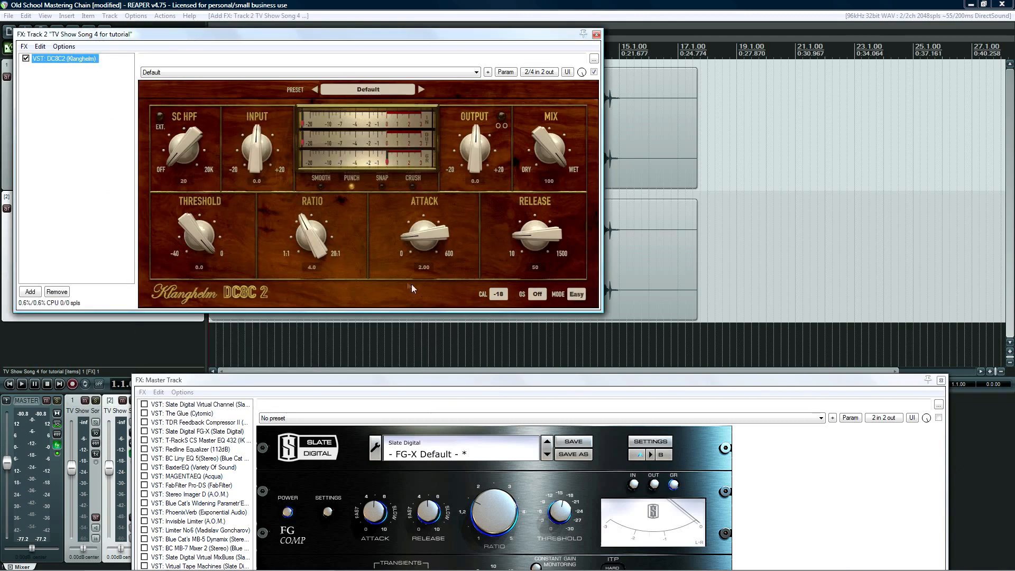
pyautogui.click(596, 34)
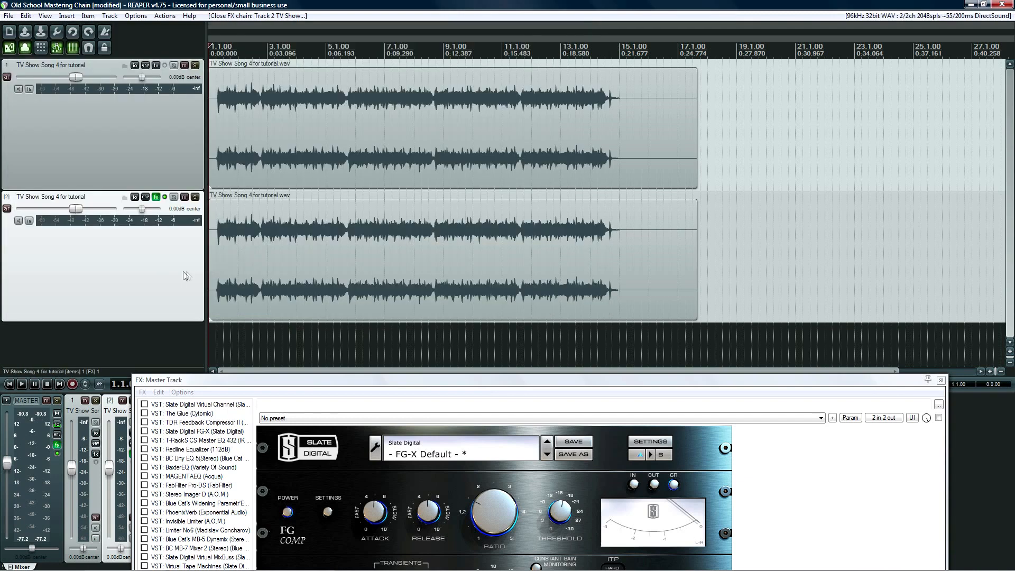
# Step: Delete the duplicated track and move the master effects window back over the arrangement
pyautogui.press('Delete')
pyautogui.press('Return')
pyautogui.moveTo(416, 376); pyautogui.dragTo(401, 71)
# Step: Examine the master chain's equalizers: T-RackS Master EQ 432, Redline Equalizer, Blue Cat's Liny EQ, BaxterEQ and MAGENTAEQ
pyautogui.click(203, 134)
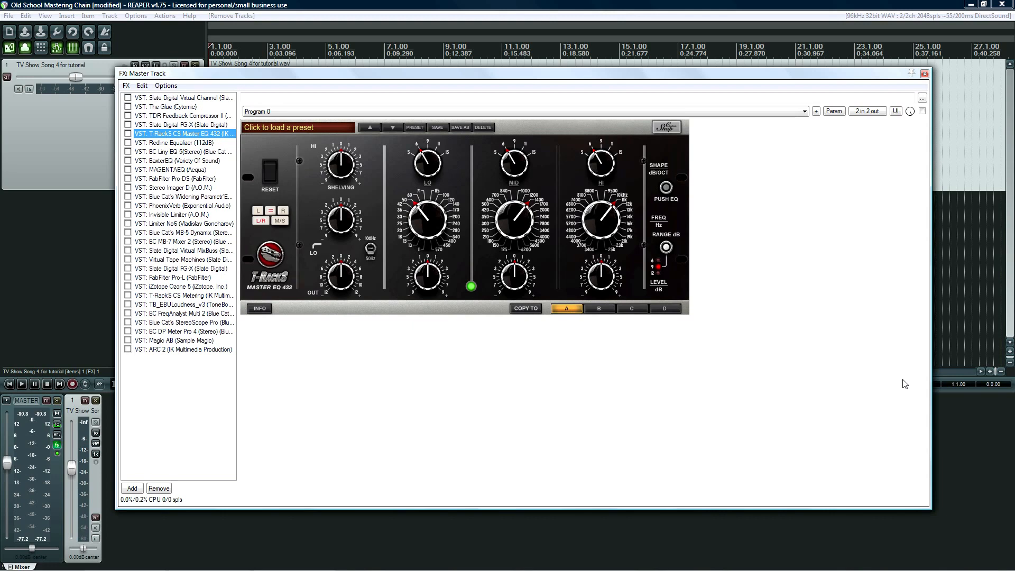
pyautogui.press('Down')
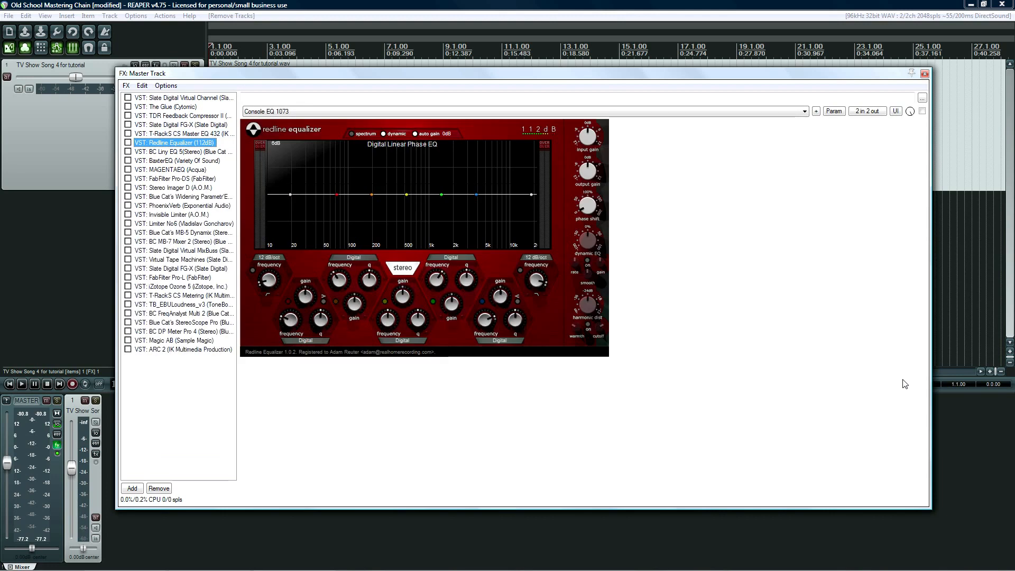
pyautogui.press('Down')
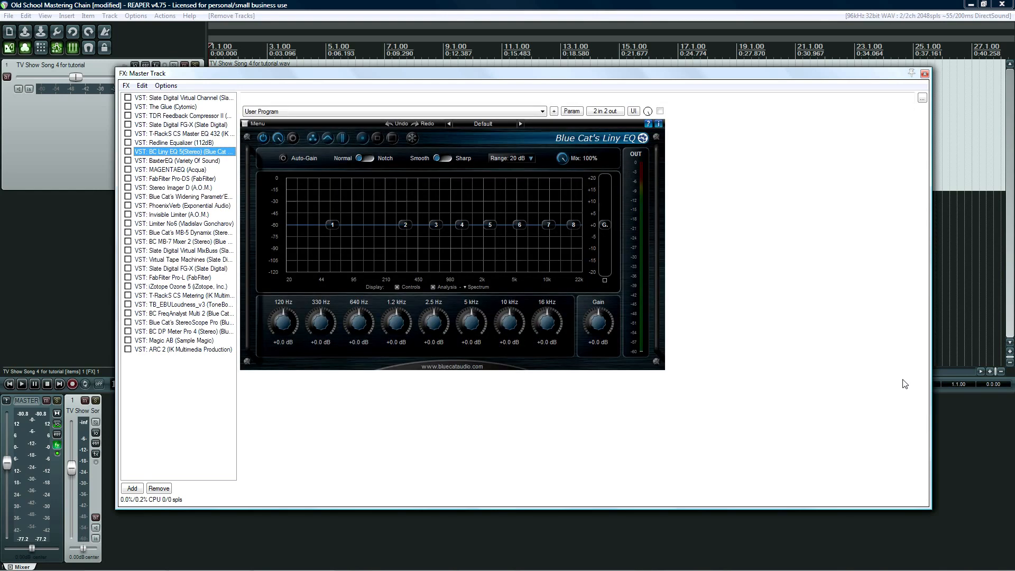
pyautogui.press('Down')
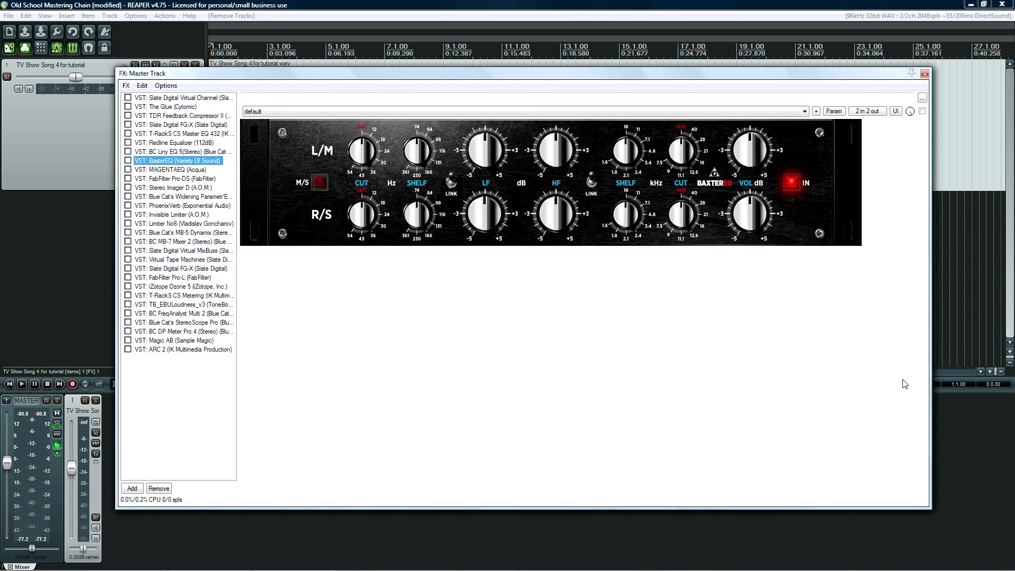
pyautogui.press('Down')
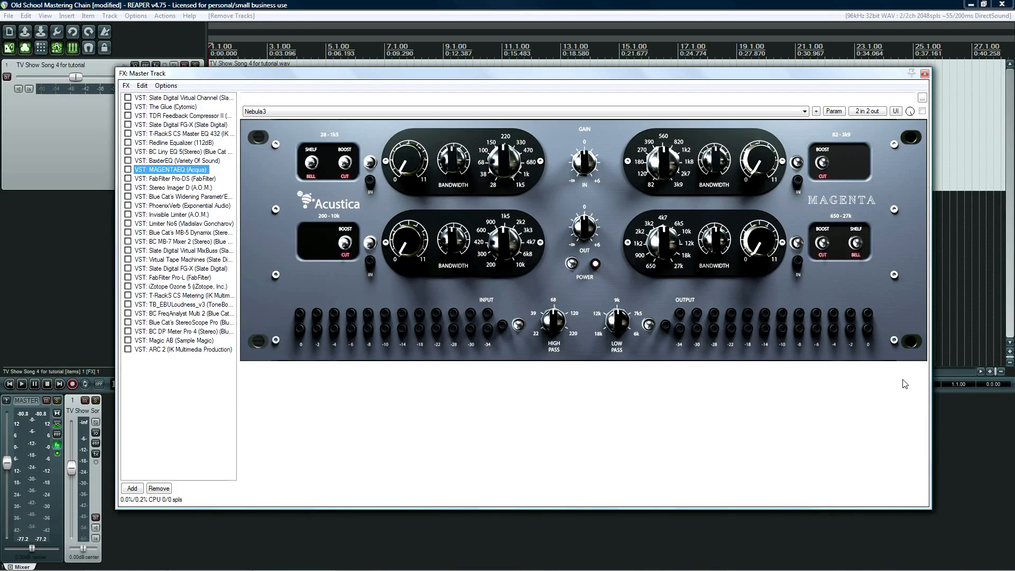
pyautogui.press('Up')
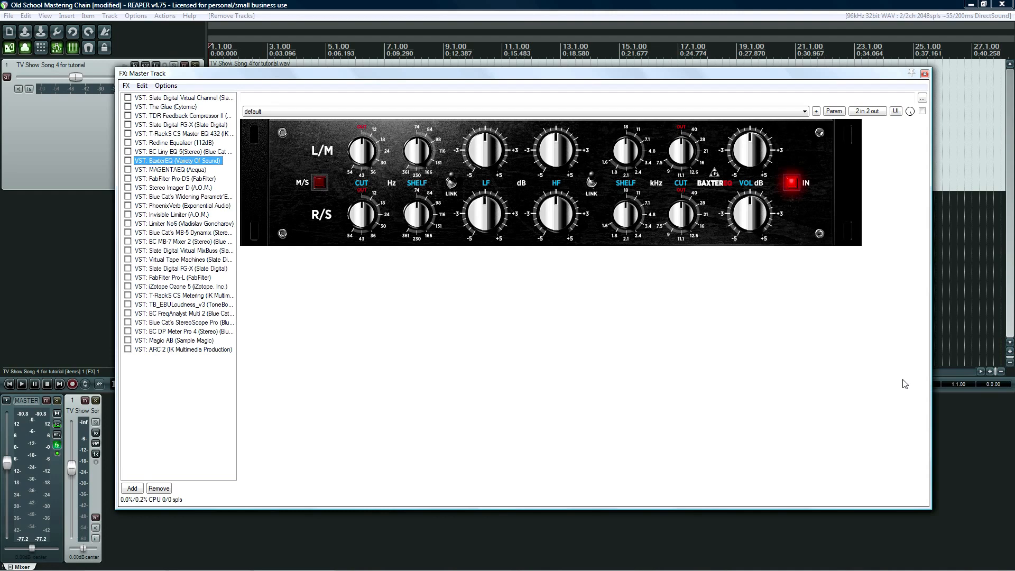
pyautogui.press('Up')
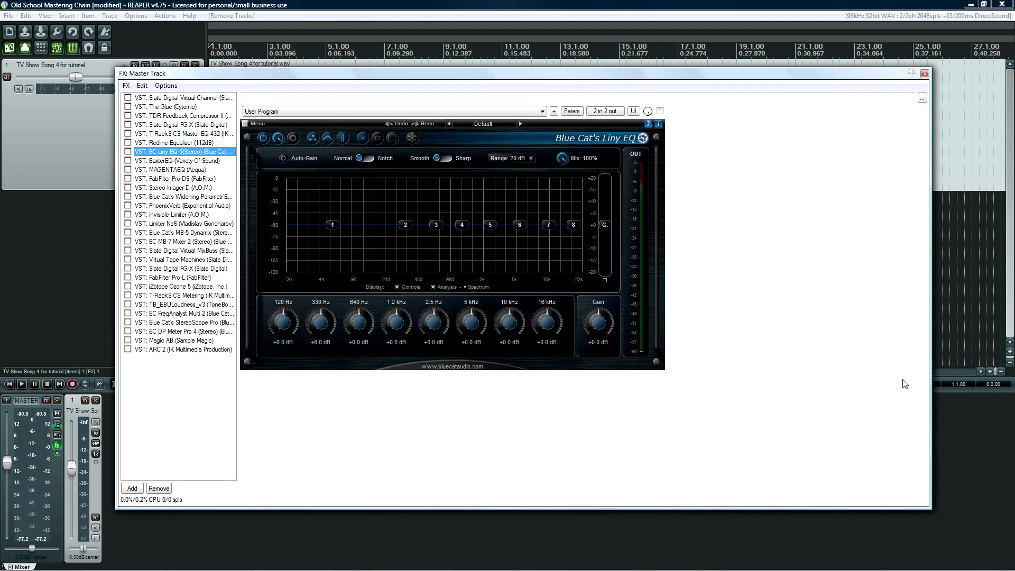
pyautogui.press('Up')
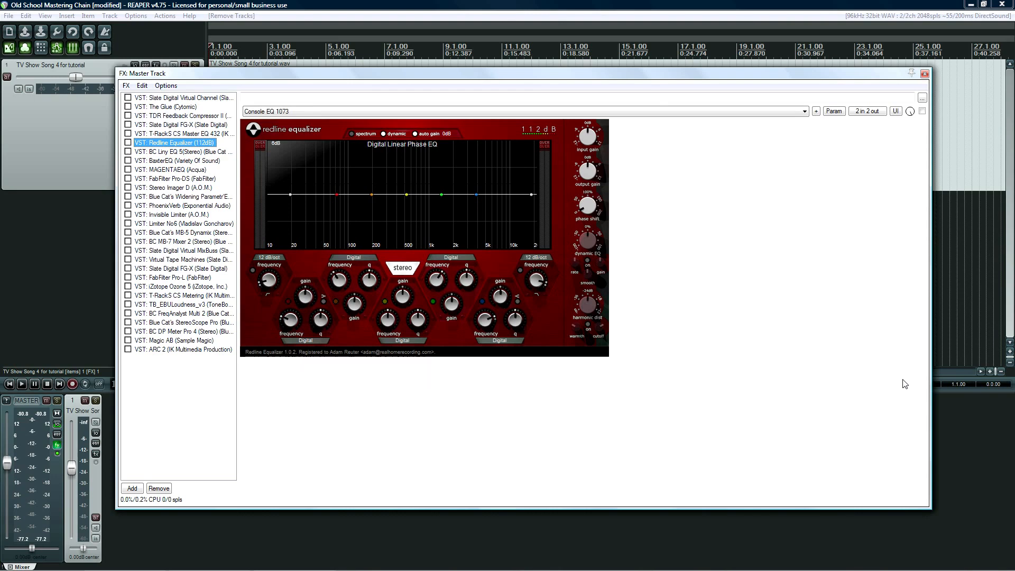
pyautogui.press('Up')
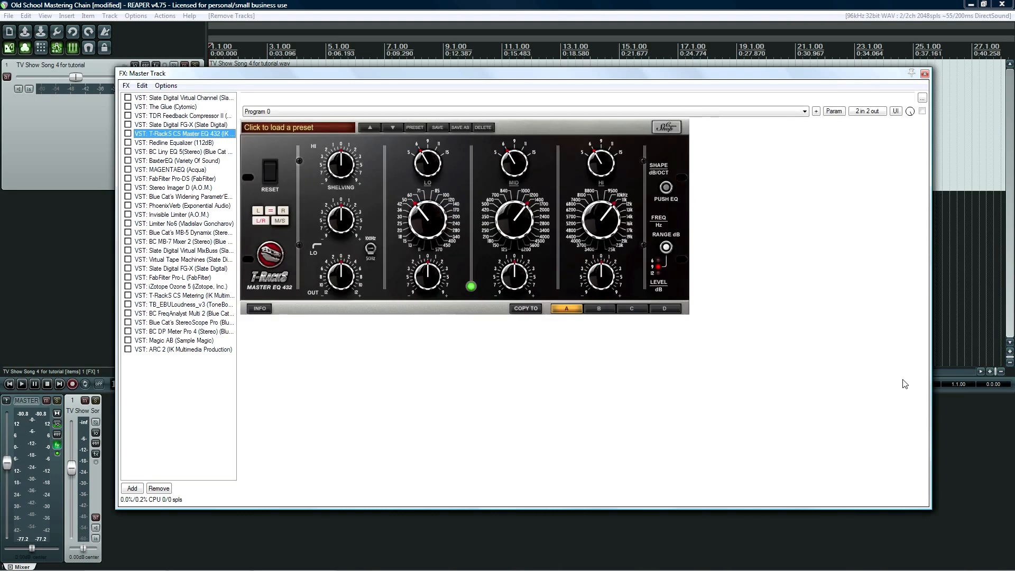
# Step: Show the FabFilter Pro-DS de-esser in the master chain and set its mode to Allround
pyautogui.press('Down')
pyautogui.press('Down')
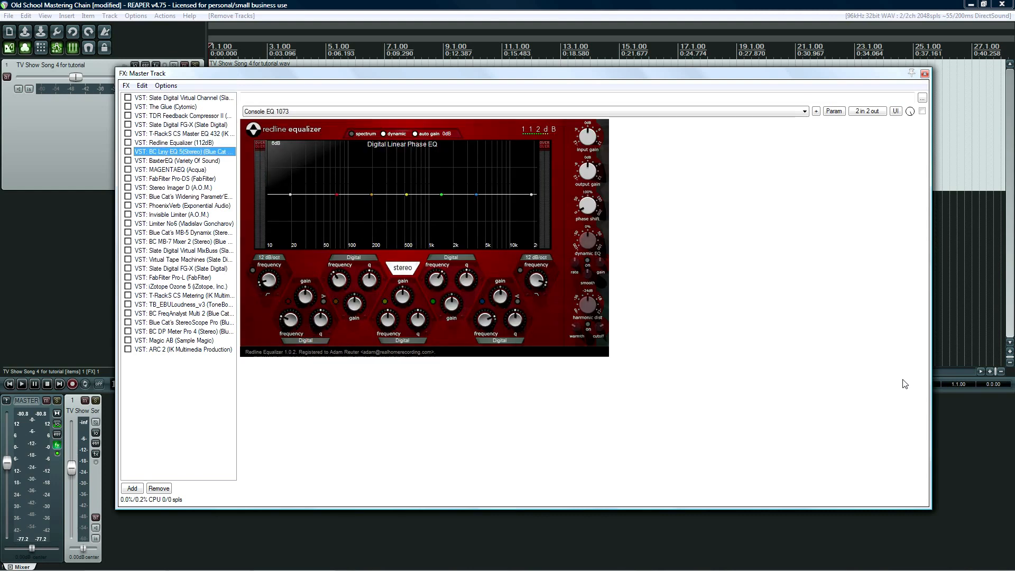
pyautogui.press('Down')
pyautogui.press('Down')
pyautogui.press('Down')
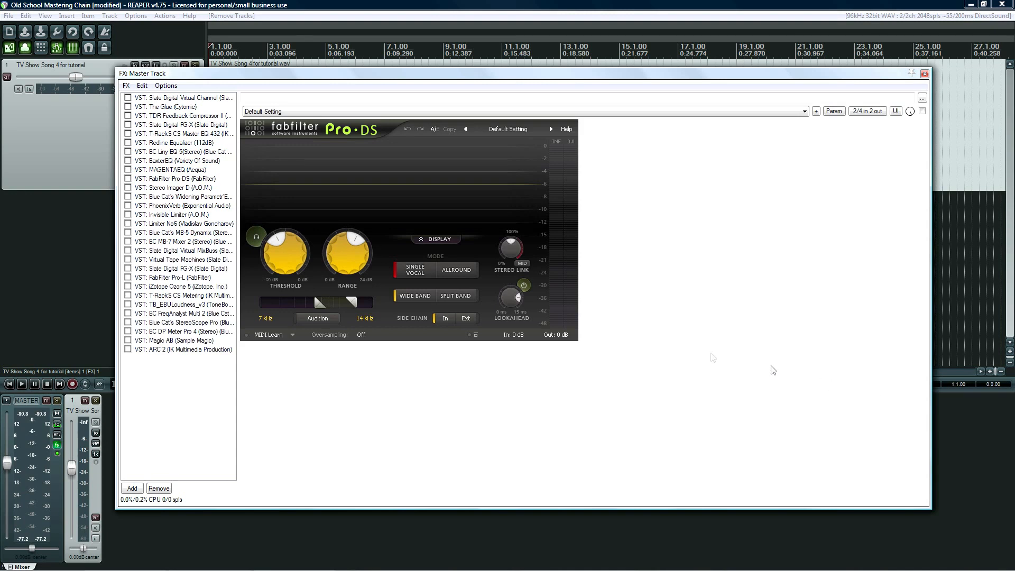
pyautogui.click(468, 276)
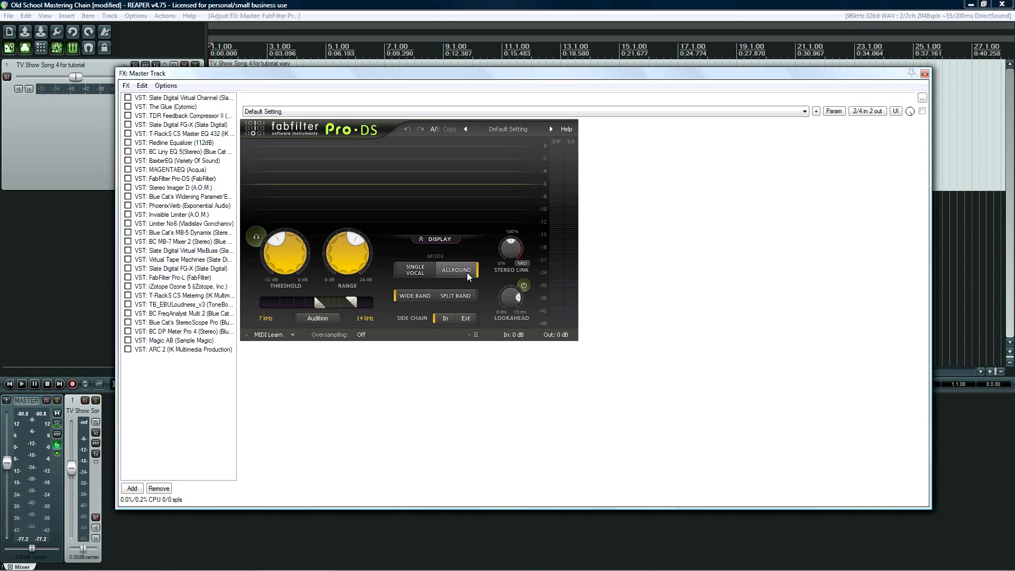
# Step: On the Pro-DS, lower the detection range's low frequency to 2.853 kHz, set oversampling to 4x, adjust the lookahead, and close the effects window
pyautogui.moveTo(315, 302); pyautogui.dragTo(280, 302)
pyautogui.click(361, 335)
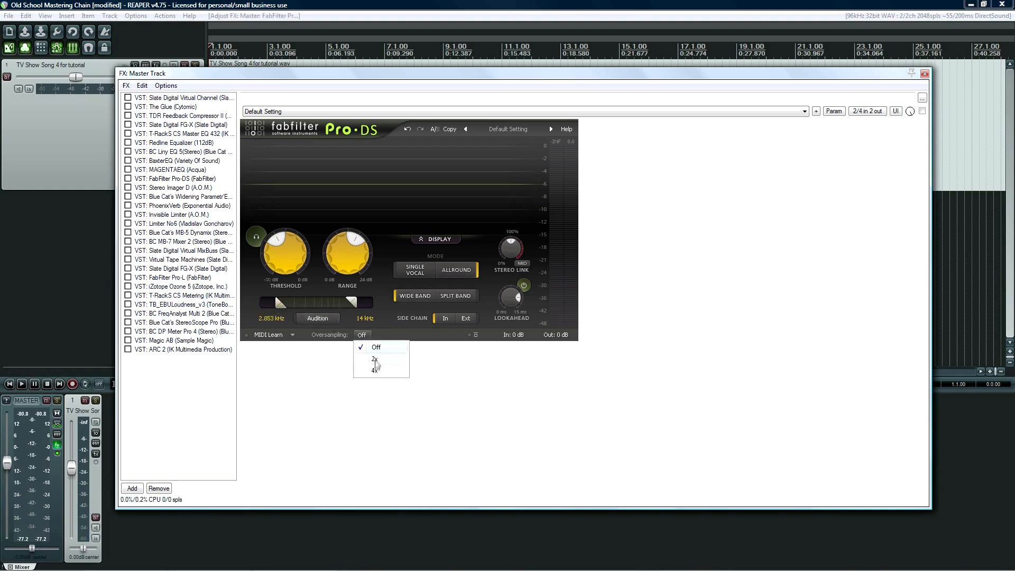
pyautogui.click(374, 372)
pyautogui.moveTo(516, 312)
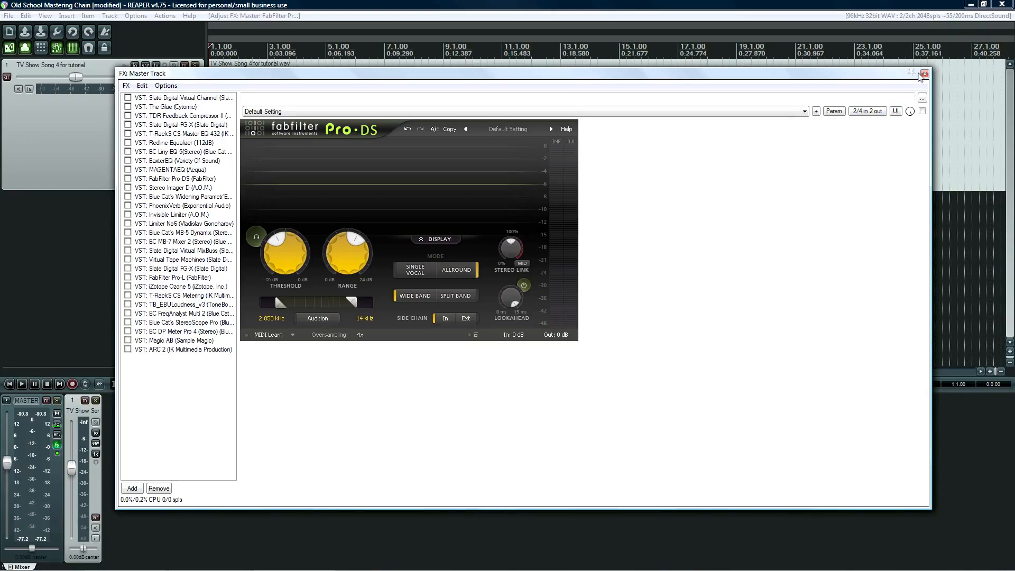
pyautogui.click(924, 74)
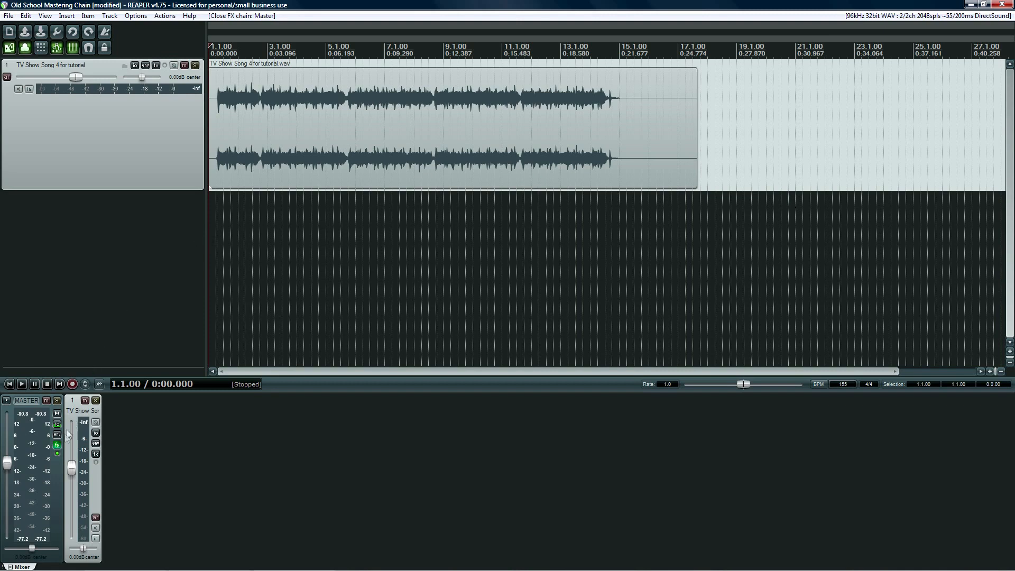
# Step: Examine the master chain's Stereo Imager D, Blue Cat's Widening Parametr'EQ and PhoenixVerb plug-ins
pyautogui.click(58, 445)
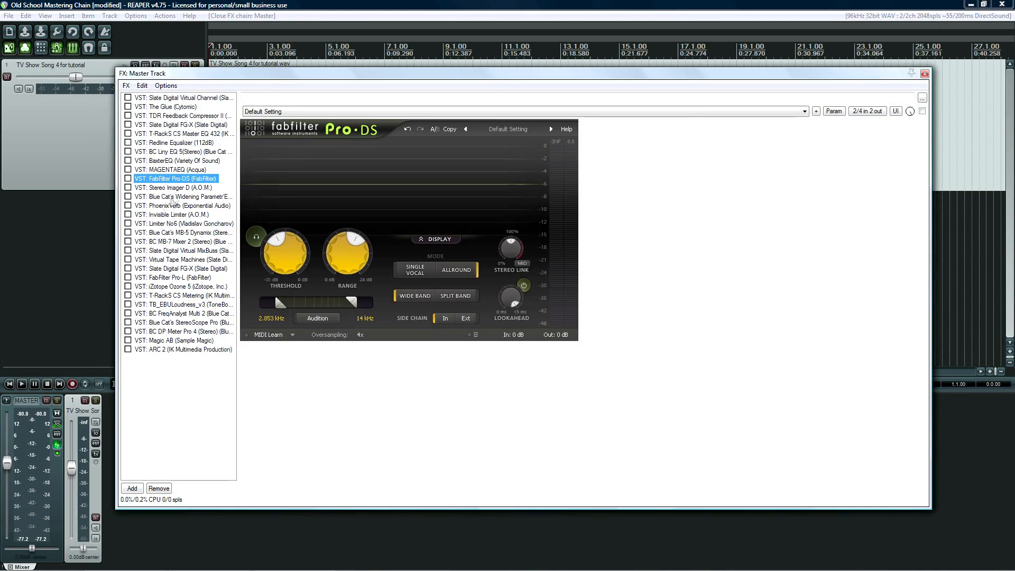
pyautogui.click(177, 189)
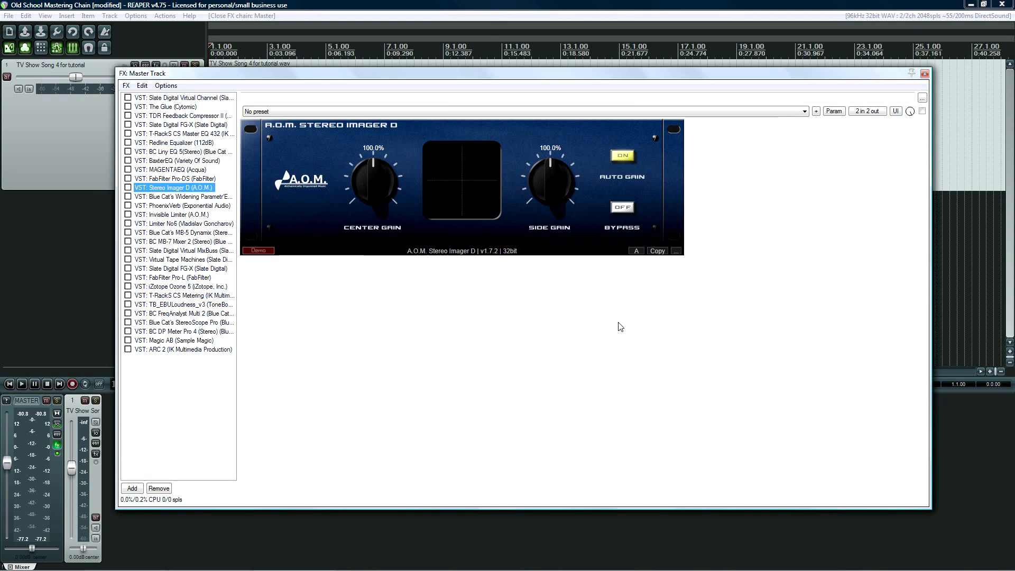
pyautogui.press('Down')
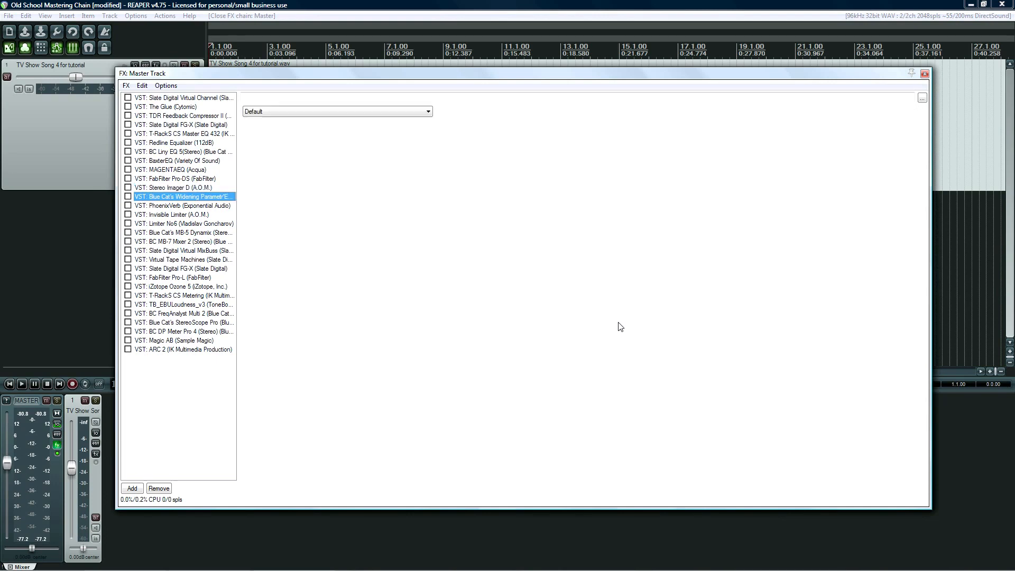
pyautogui.press('Down')
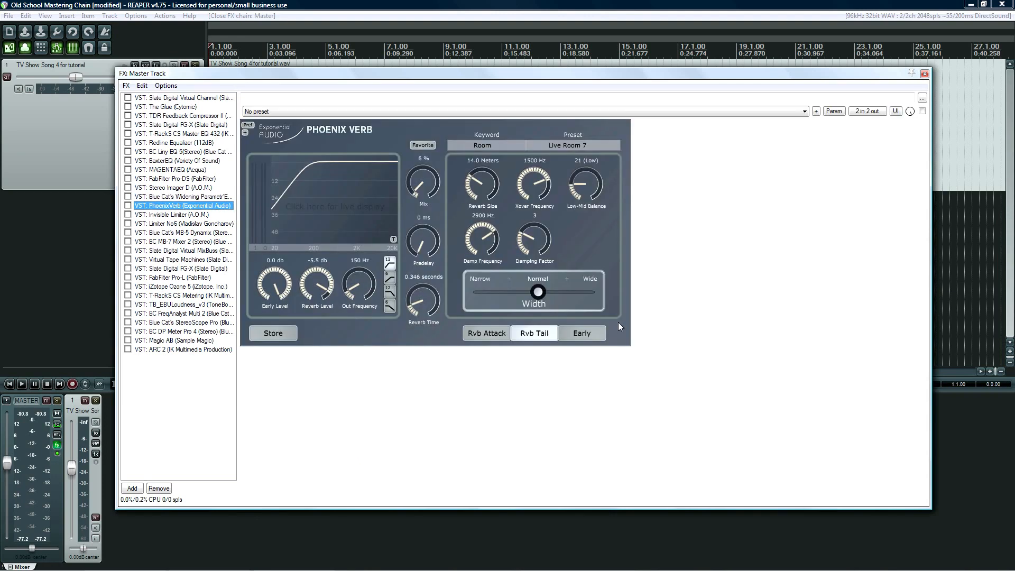
pyautogui.press('Up')
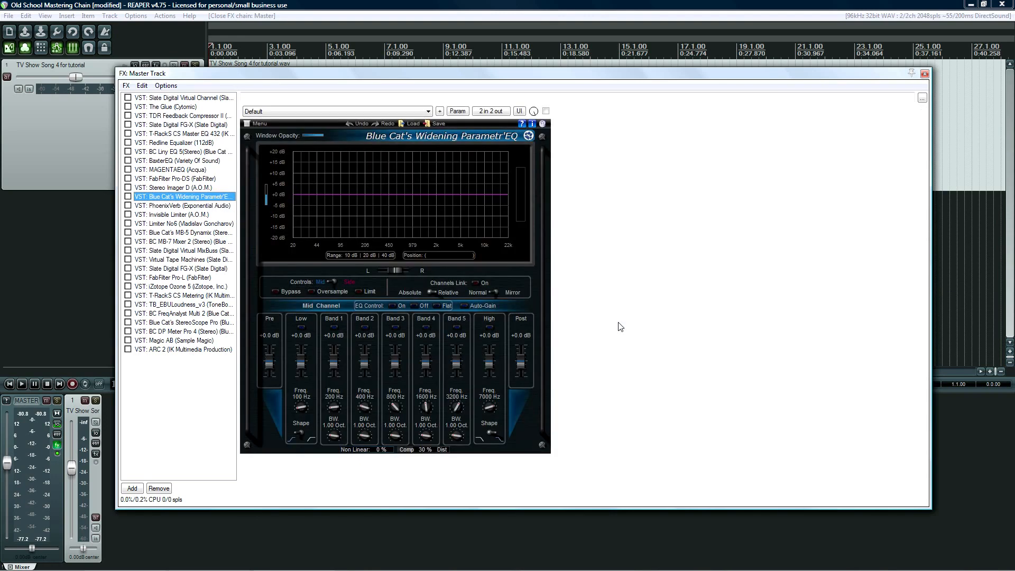
pyautogui.press('Up')
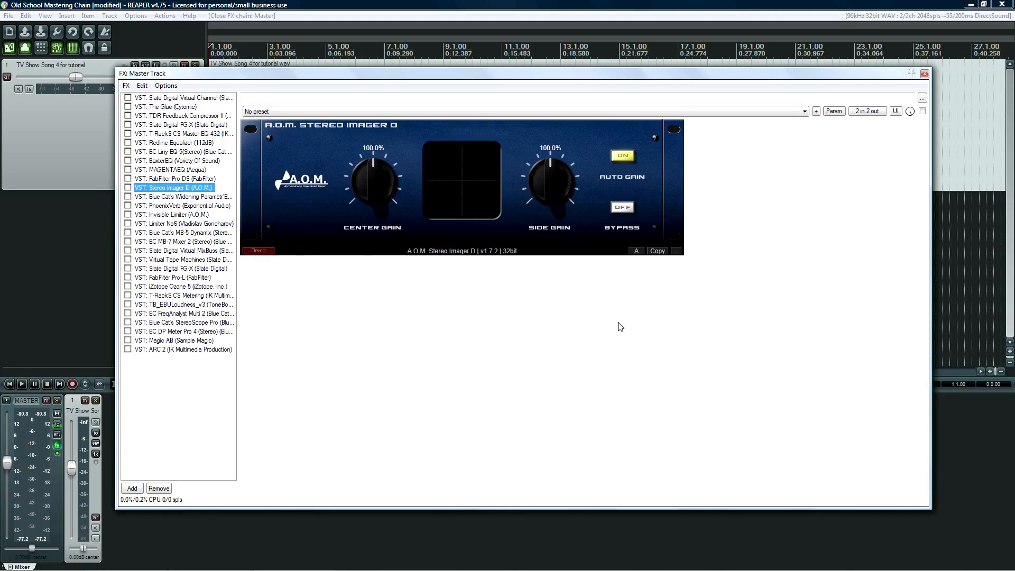
pyautogui.press('Down')
pyautogui.press('Down')
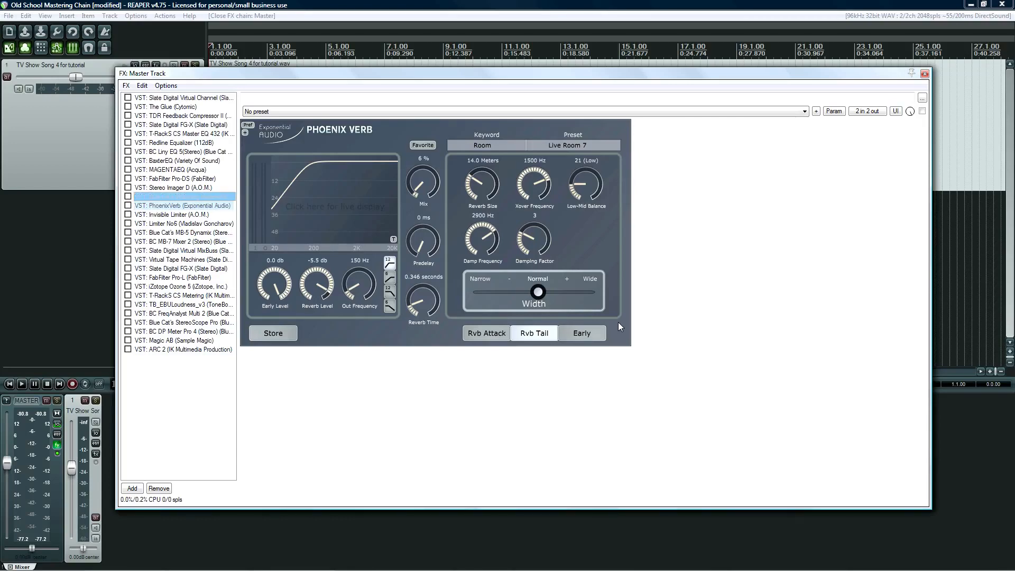
pyautogui.press('Up')
pyautogui.press('Up')
pyautogui.press('Tab')
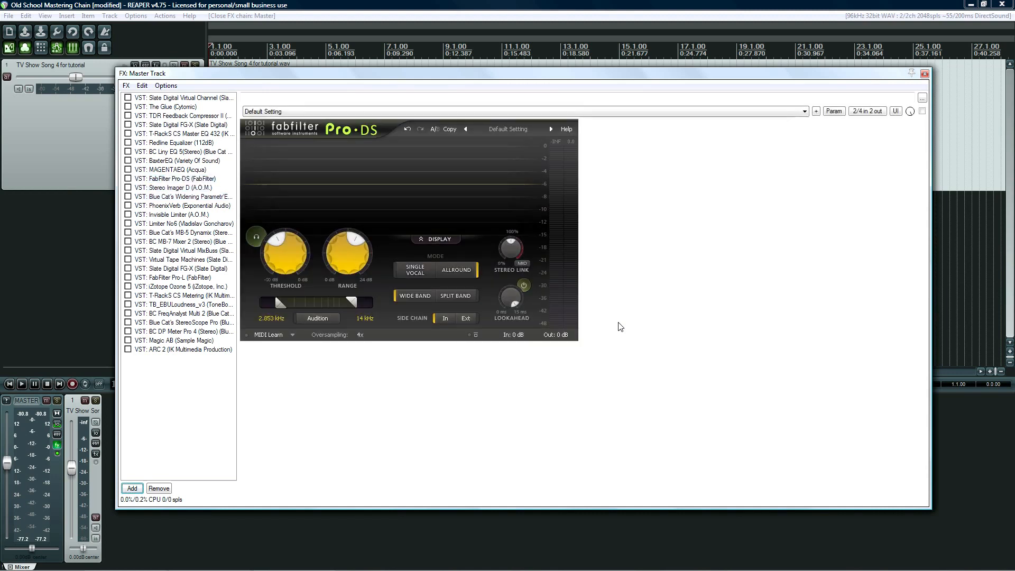
pyautogui.click(196, 189)
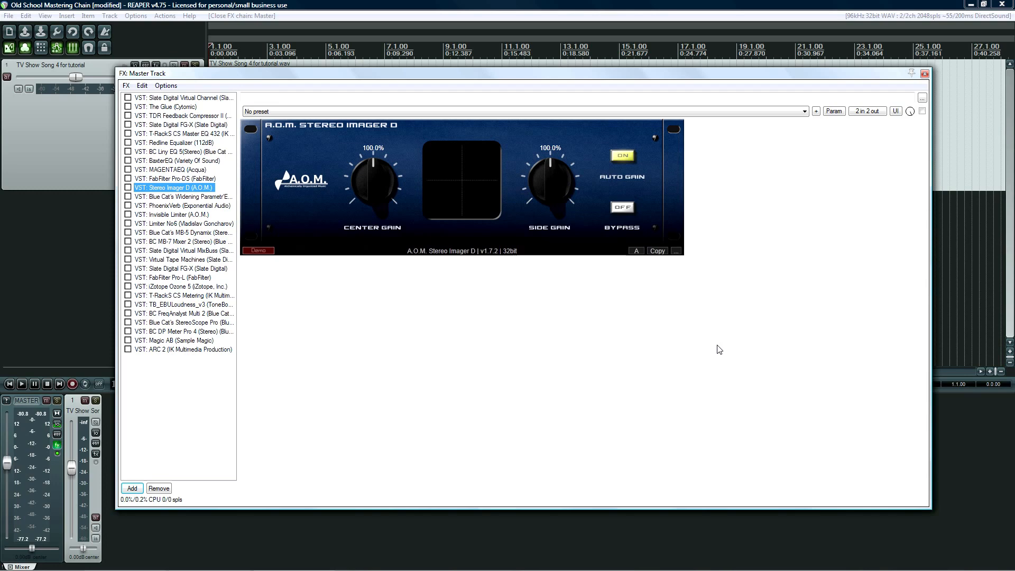
pyautogui.press('Down')
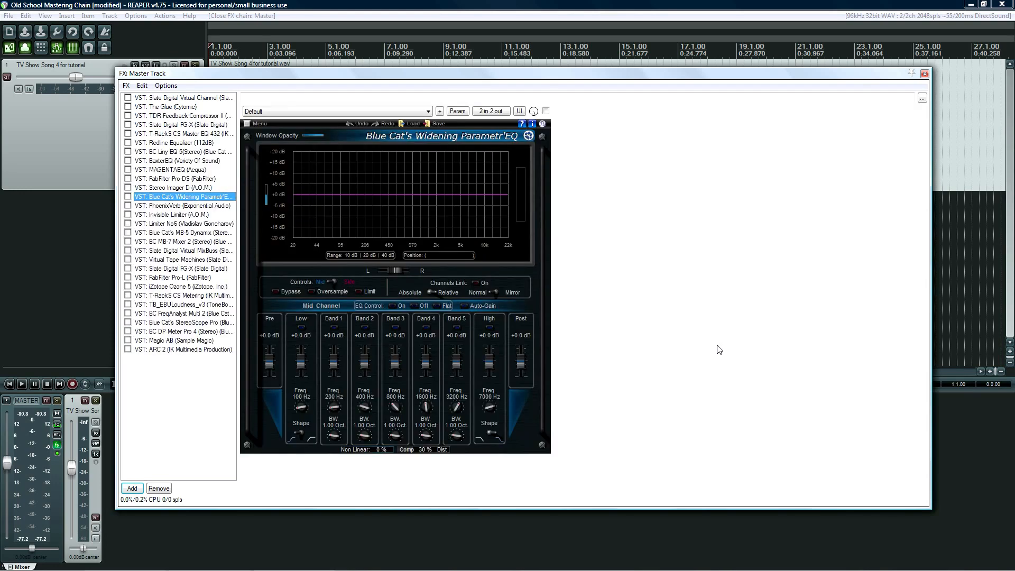
pyautogui.press('Down')
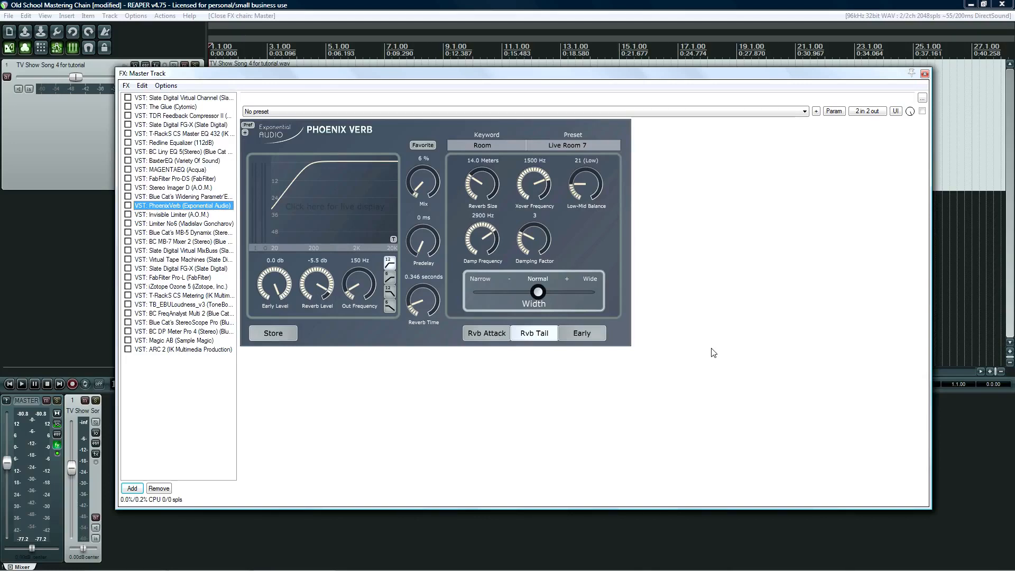
# Step: Move Slate Digital Virtual MixBuss directly after PhoenixVerb and add Virtual Tape Machines right after it, before the Invisible Limiter
pyautogui.click(185, 252)
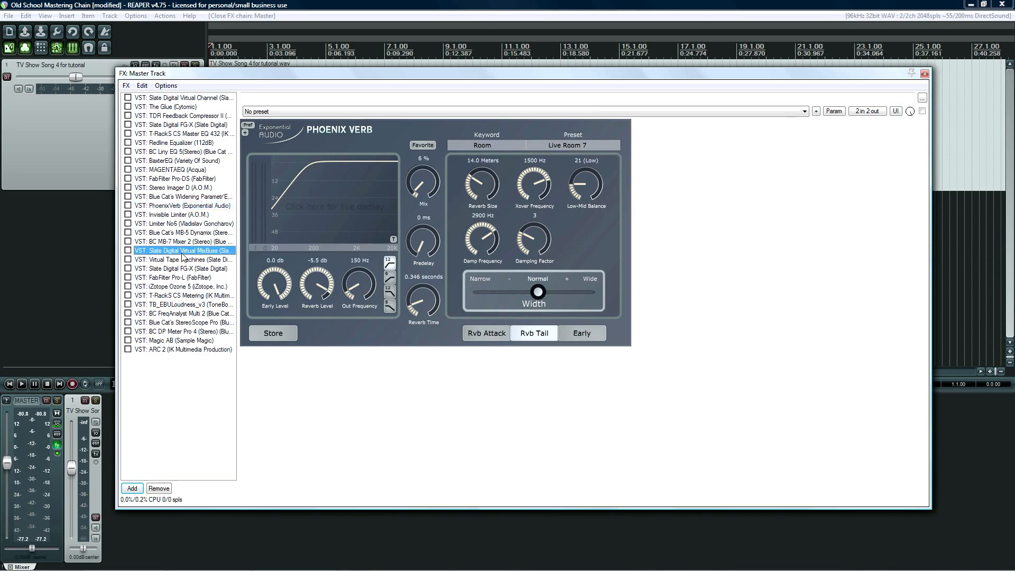
pyautogui.moveTo(185, 254); pyautogui.dragTo(188, 217)
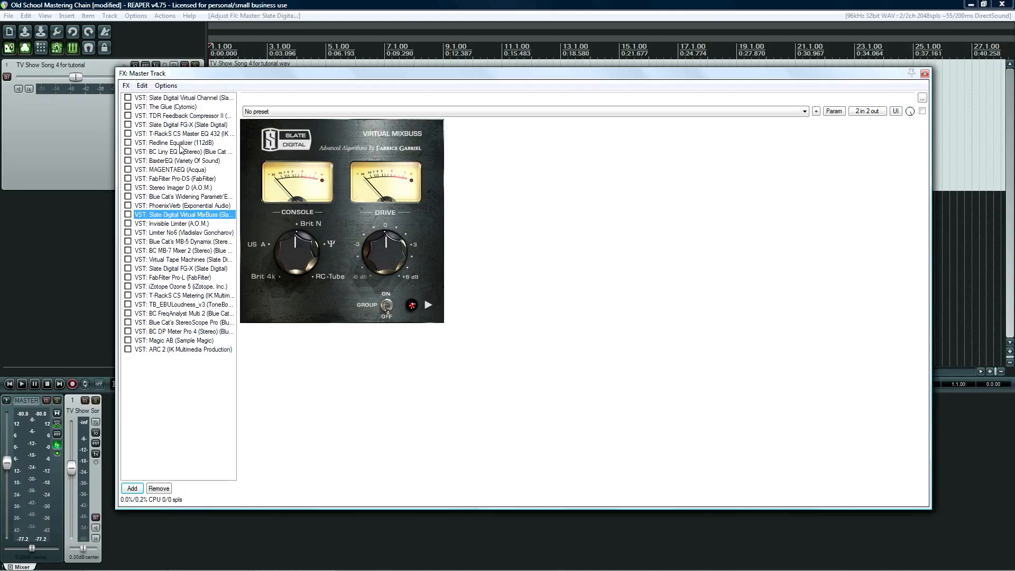
pyautogui.click(132, 488)
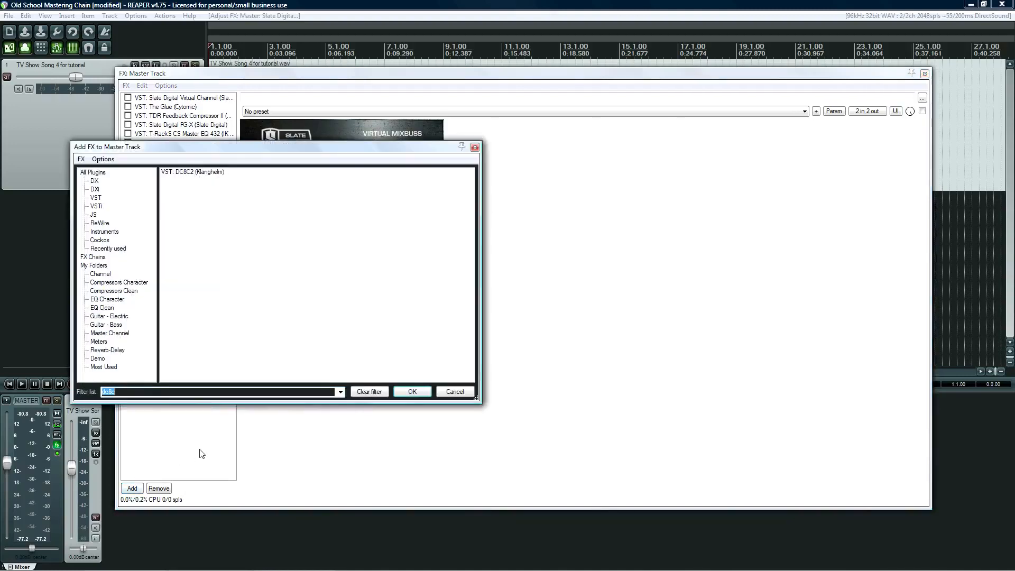
pyautogui.write('virtu')
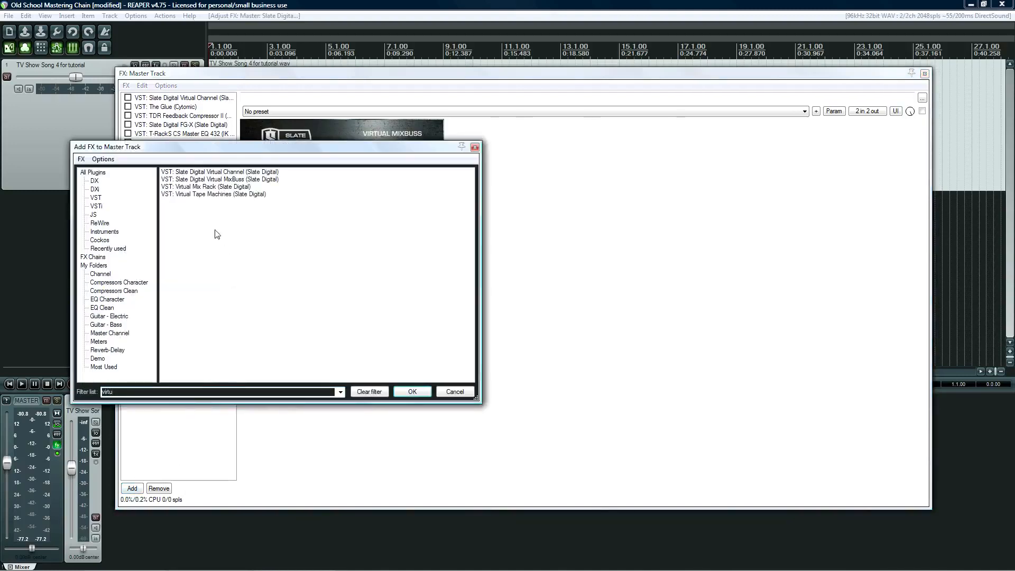
pyautogui.doubleClick(214, 194)
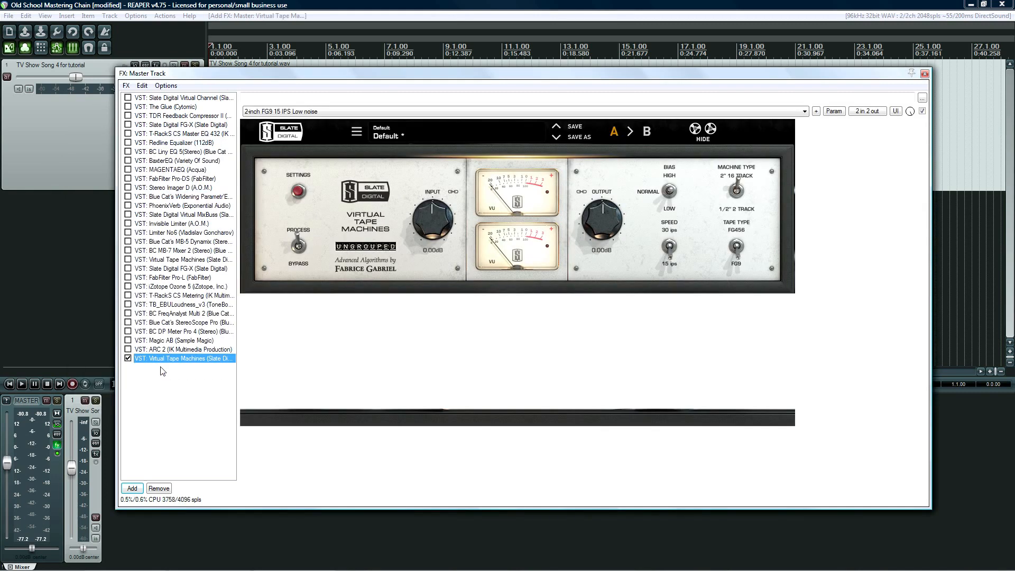
pyautogui.moveTo(169, 359); pyautogui.dragTo(171, 227)
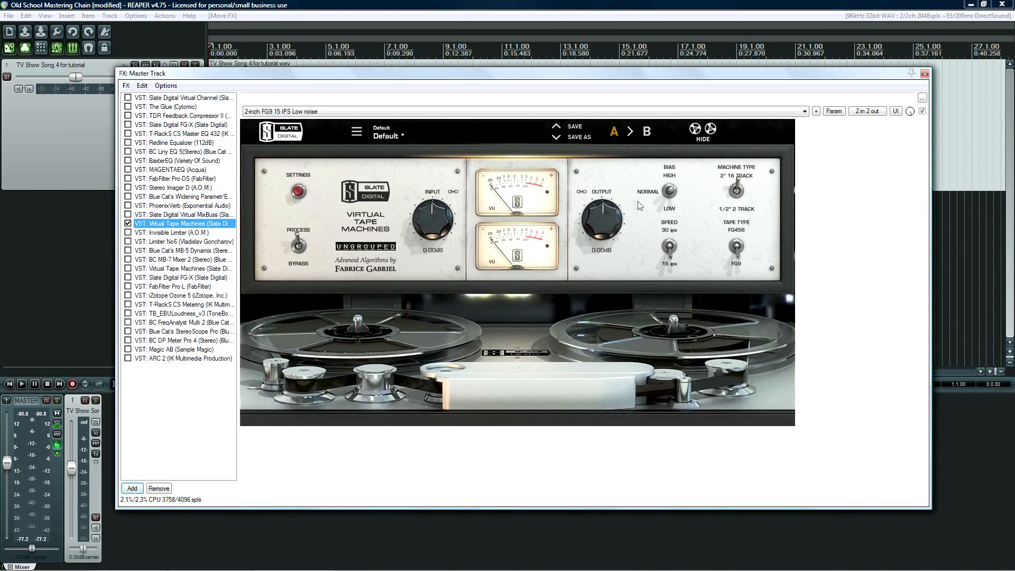
# Step: Set the added Virtual Tape Machines to 1/2" 2 track, 30 ips and FG9 tape, and bypass it in the chain
pyautogui.click(737, 190)
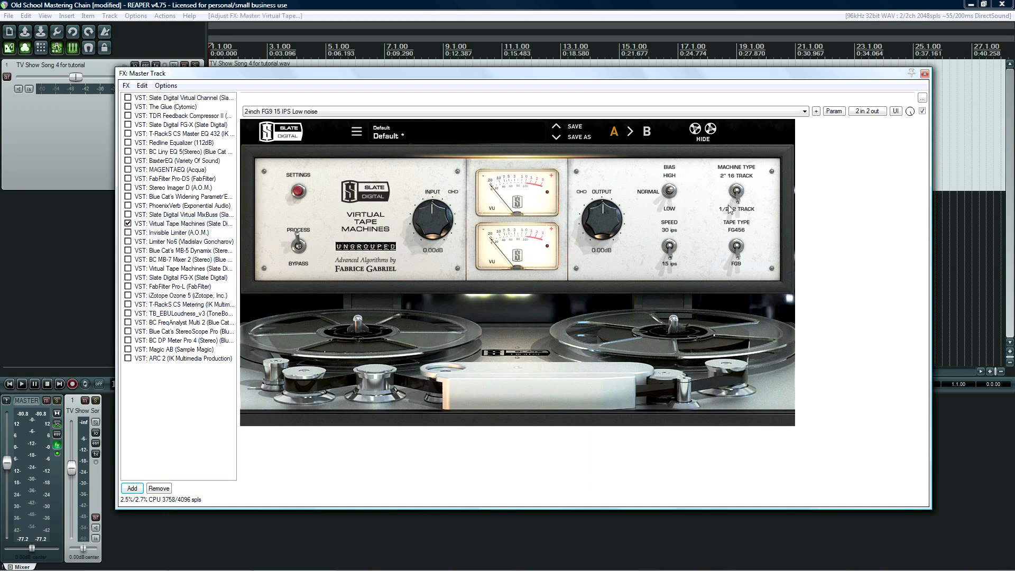
pyautogui.click(736, 245)
pyautogui.click(128, 224)
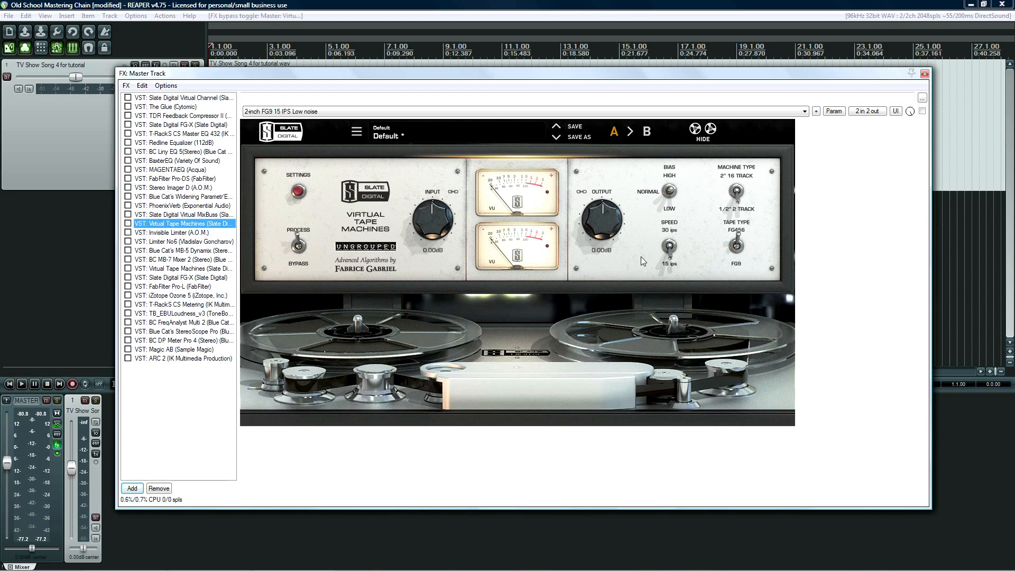
pyautogui.click(738, 247)
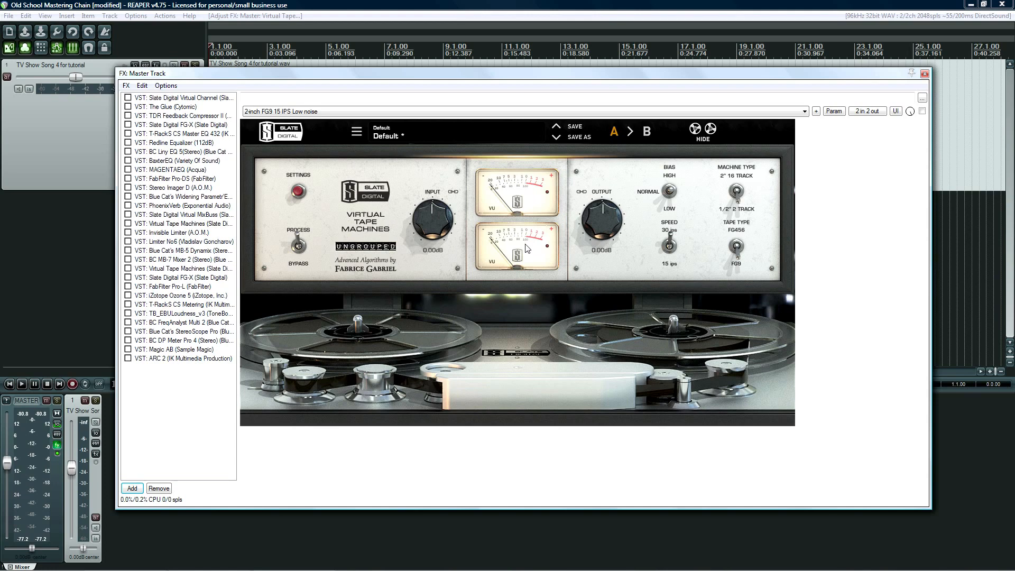
# Step: Show the Invisible Limiter and remove the second Virtual Tape Machines instance, located just before Slate Digital FG-X
pyautogui.click(181, 233)
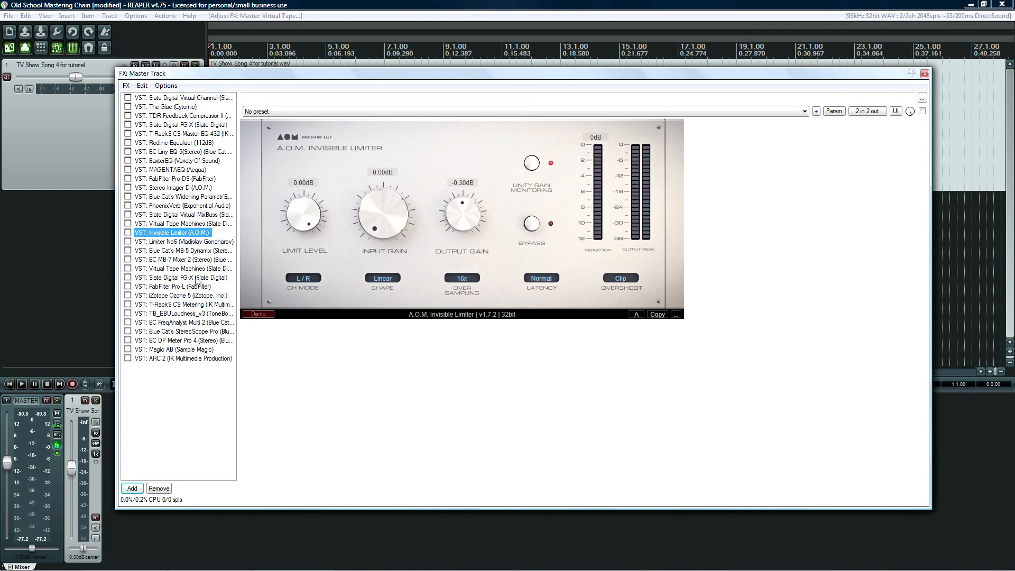
pyautogui.rightClick(193, 270)
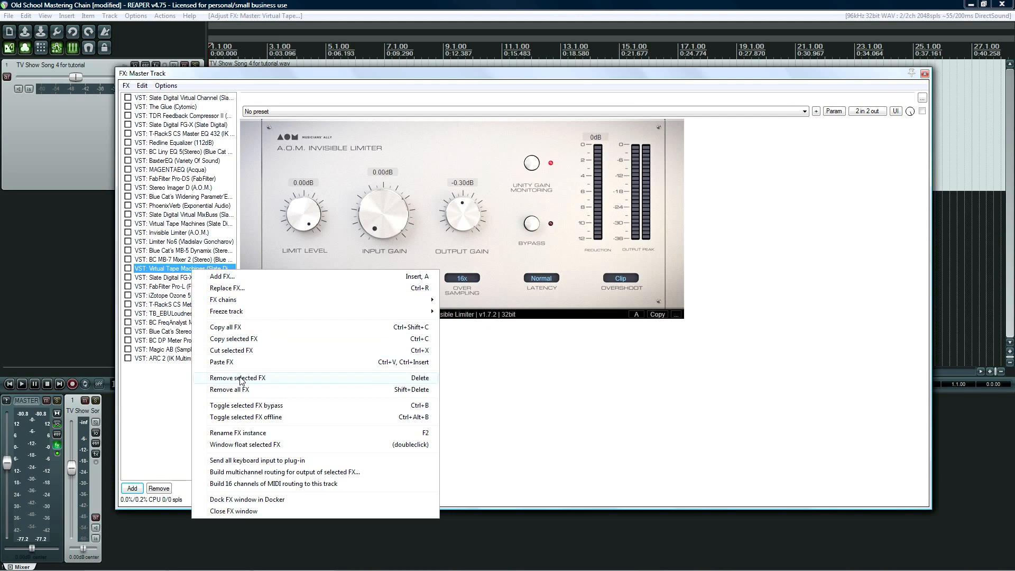
pyautogui.click(232, 377)
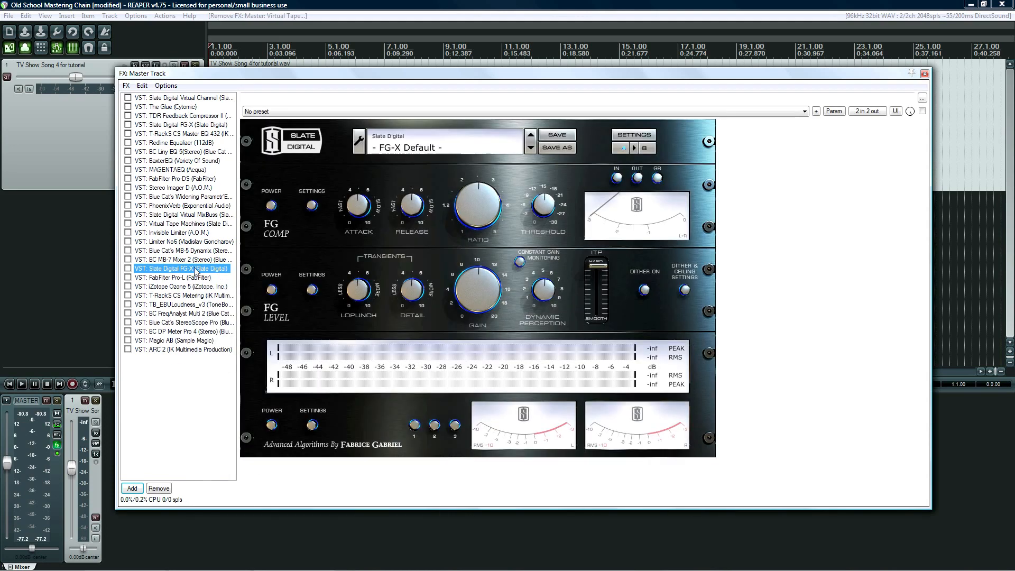
# Step: Examine the Invisible Limiter, Limiter No6 and Blue Cat's MB-5 Dynamix in the master chain
pyautogui.click(187, 233)
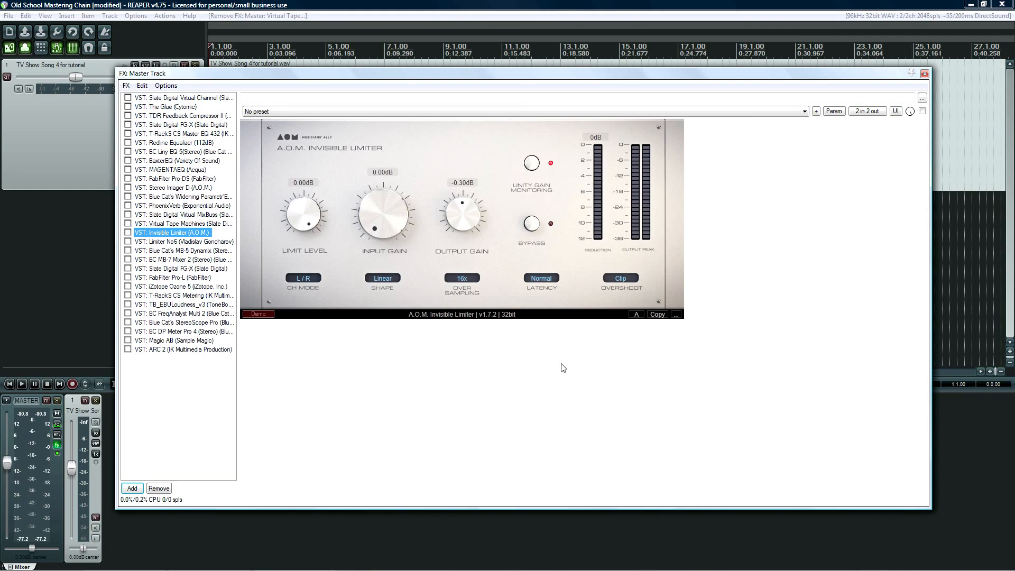
pyautogui.press('Down')
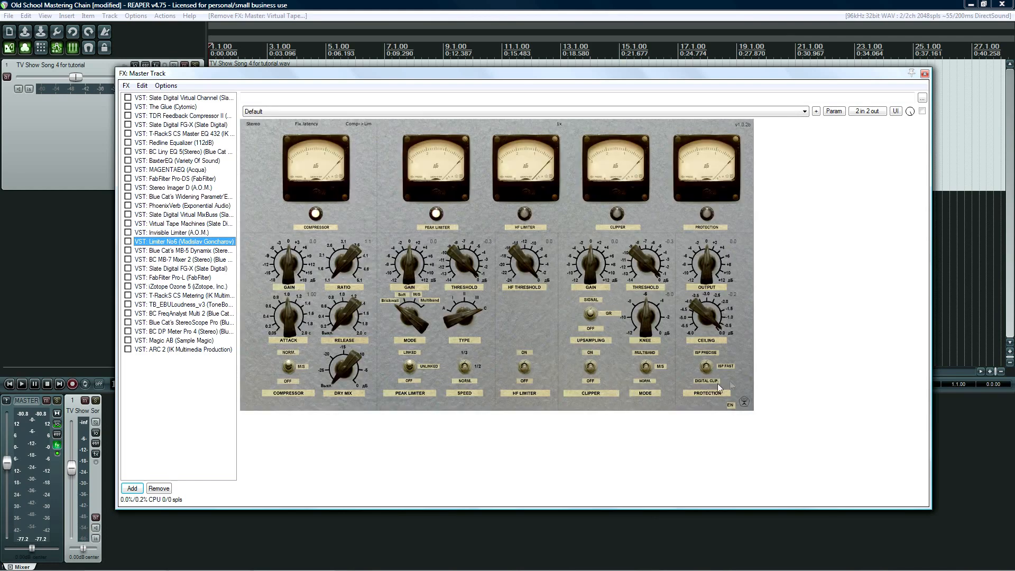
pyautogui.press('Down')
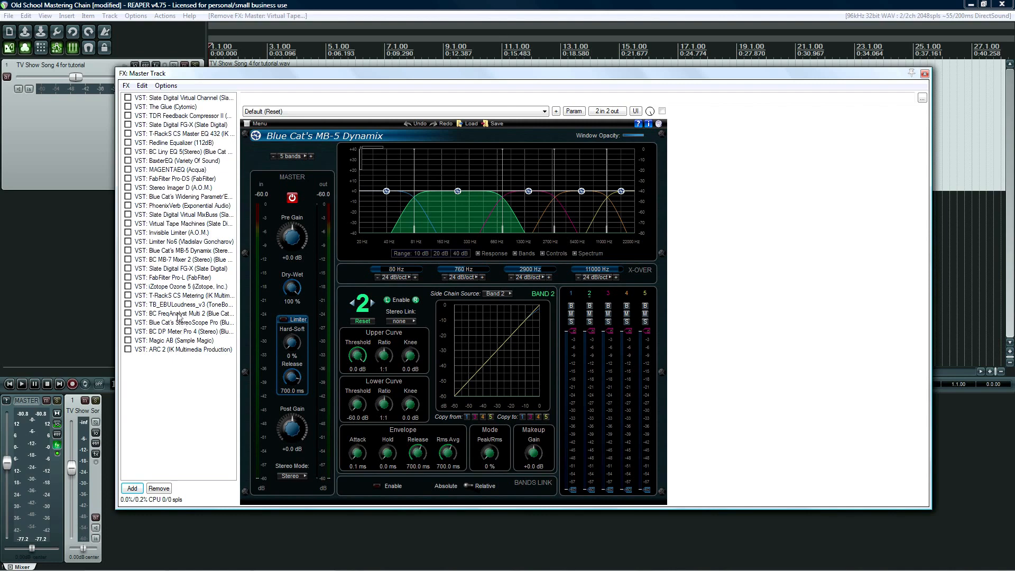
# Step: Enable the Dynamics module in iZotope Ozone 5 and set its first two crossover frequencies to 91 Hz and 1.31 kHz
pyautogui.click(180, 286)
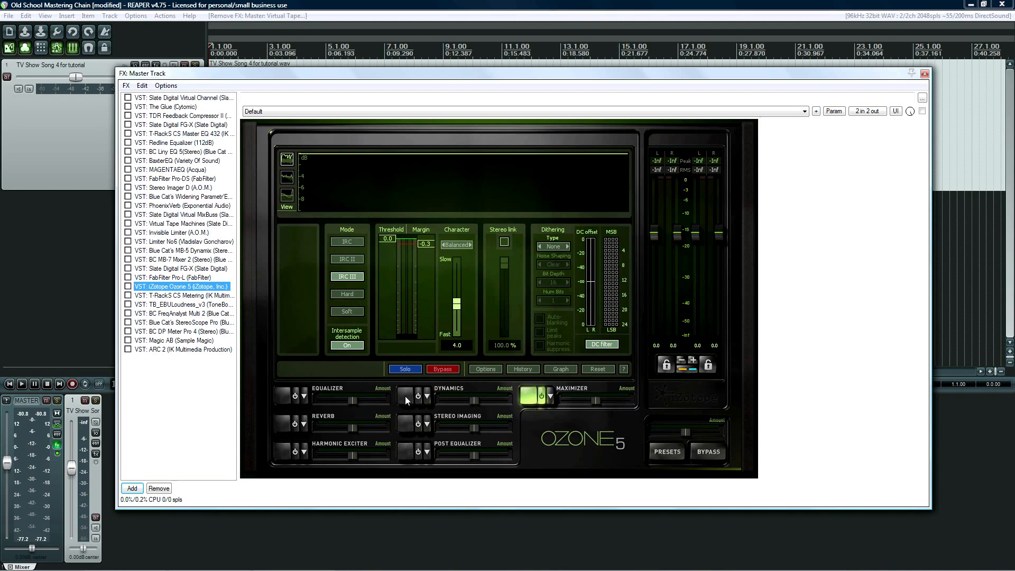
pyautogui.click(405, 396)
pyautogui.click(436, 369)
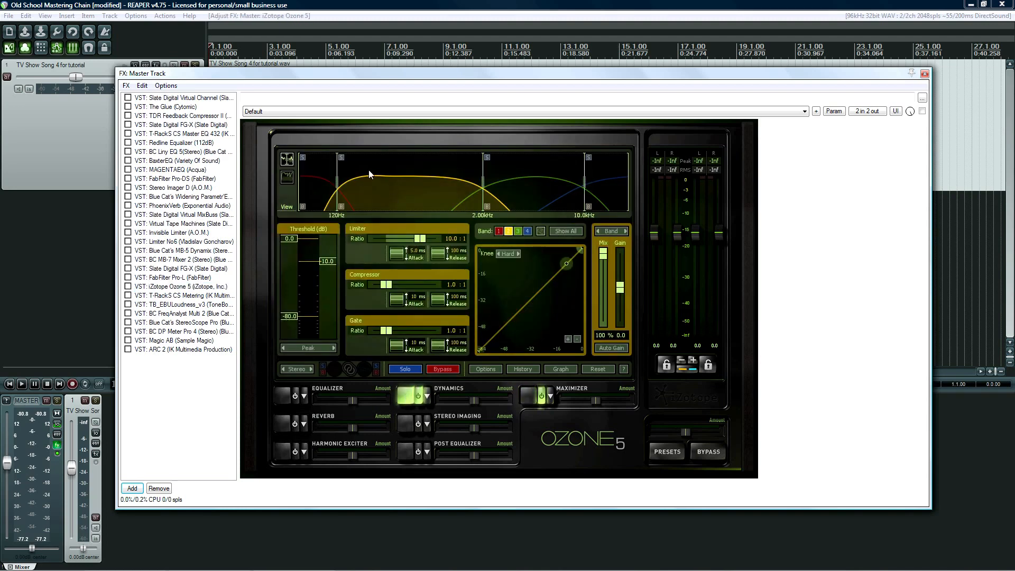
pyautogui.moveTo(341, 182)
pyautogui.mouseDown()
pyautogui.moveTo(457, 178)
pyautogui.moveTo(334, 175)
pyautogui.mouseUp()
pyautogui.moveTo(483, 178); pyautogui.dragTo(457, 179)
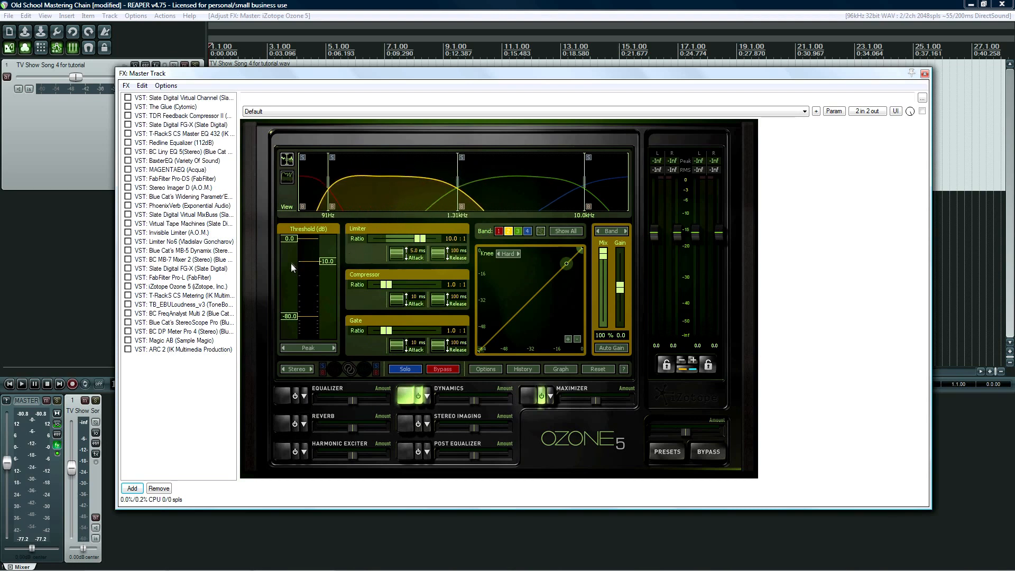
# Step: Go through Ozone 5 Dynamics bands 1, 3 and 4 and their threshold controls, and return to the Invisible Limiter
pyautogui.click(501, 233)
pyautogui.click(517, 233)
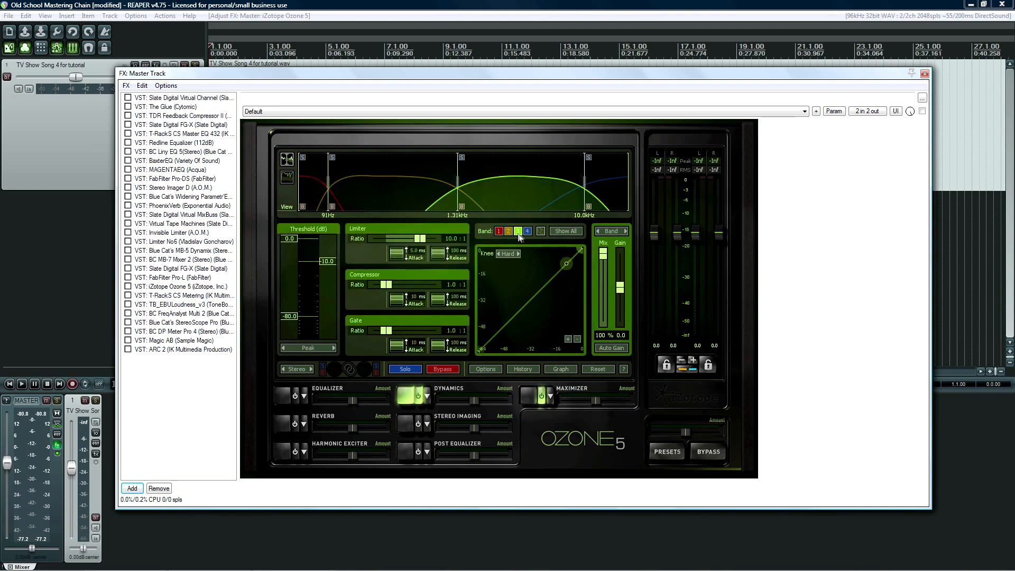
pyautogui.click(527, 232)
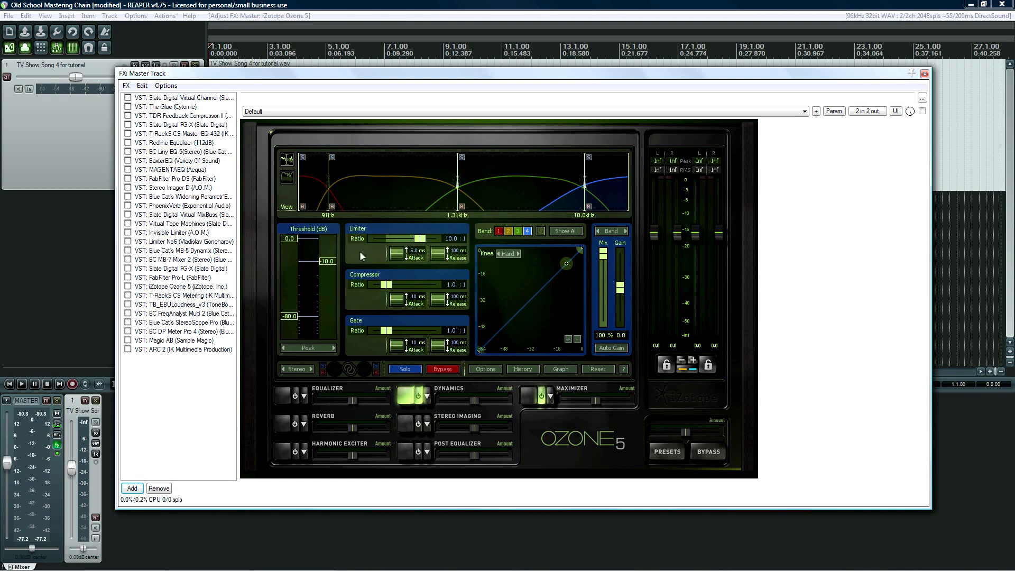
pyautogui.moveTo(319, 265)
pyautogui.mouseDown()
pyautogui.moveTo(319, 274)
pyautogui.moveTo(319, 250)
pyautogui.moveTo(292, 253)
pyautogui.moveTo(292, 223)
pyautogui.mouseUp()
pyautogui.click(181, 233)
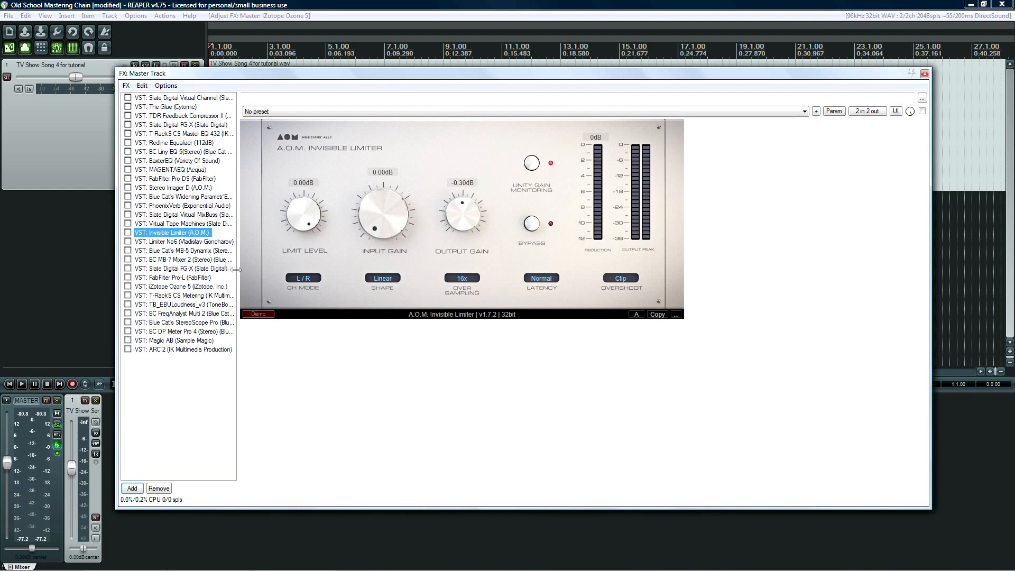
# Step: Show Limiter No6, enable the Slate Digital FG-X located after BC MB-7 Mixer 2, and switch off its FG Comp section
pyautogui.click(206, 242)
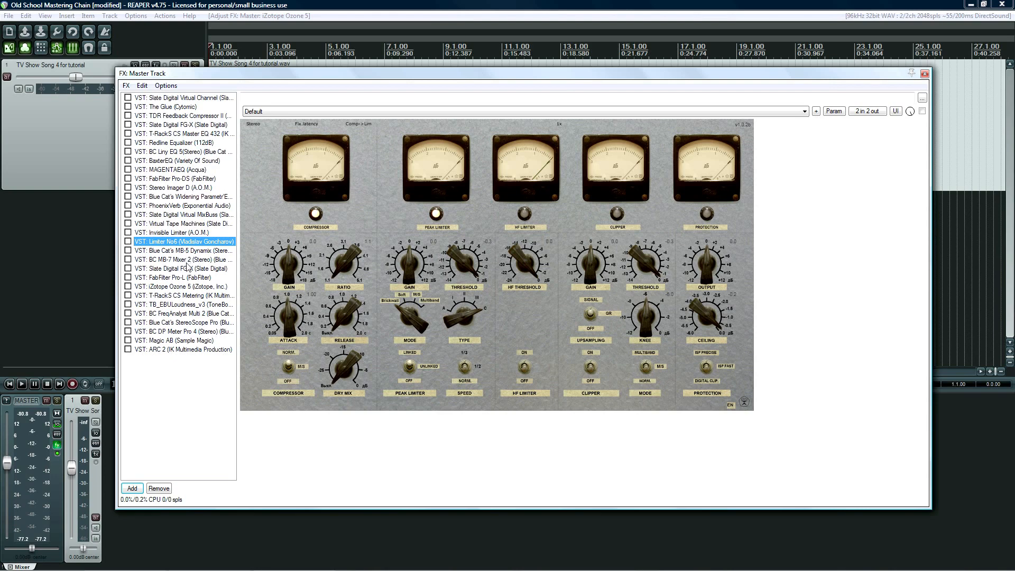
pyautogui.click(186, 270)
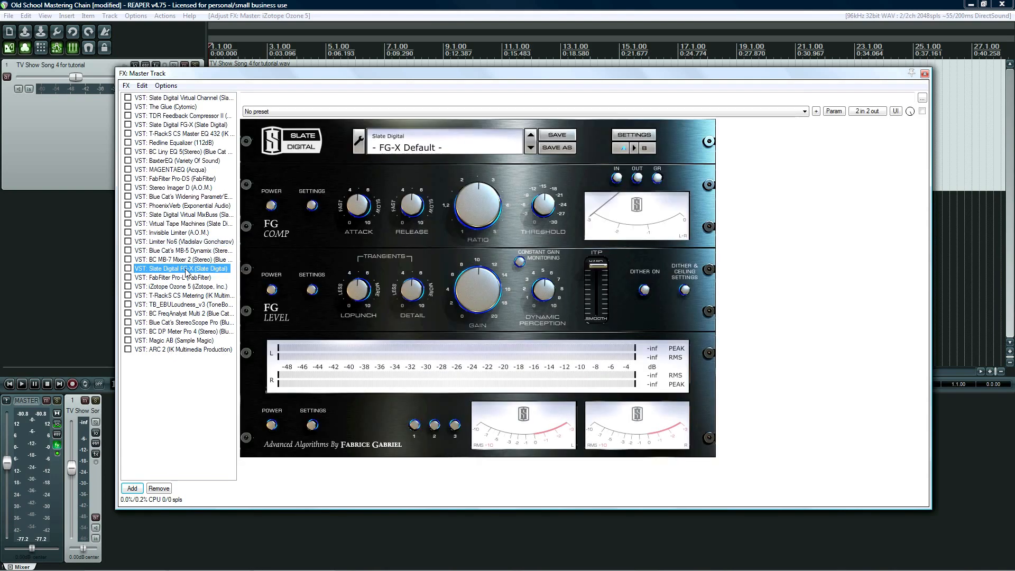
pyautogui.click(271, 206)
pyautogui.click(128, 268)
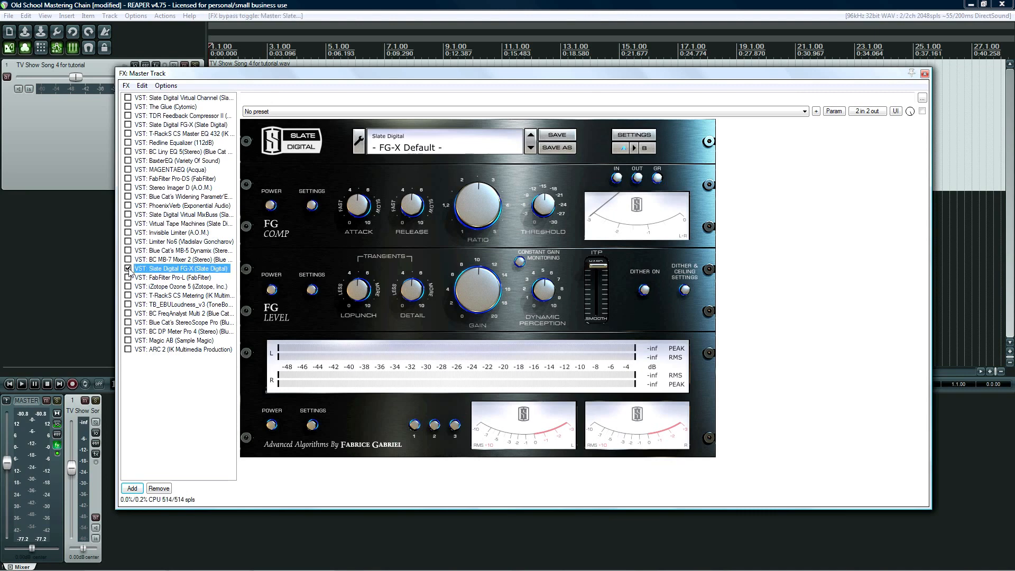
pyautogui.click(270, 207)
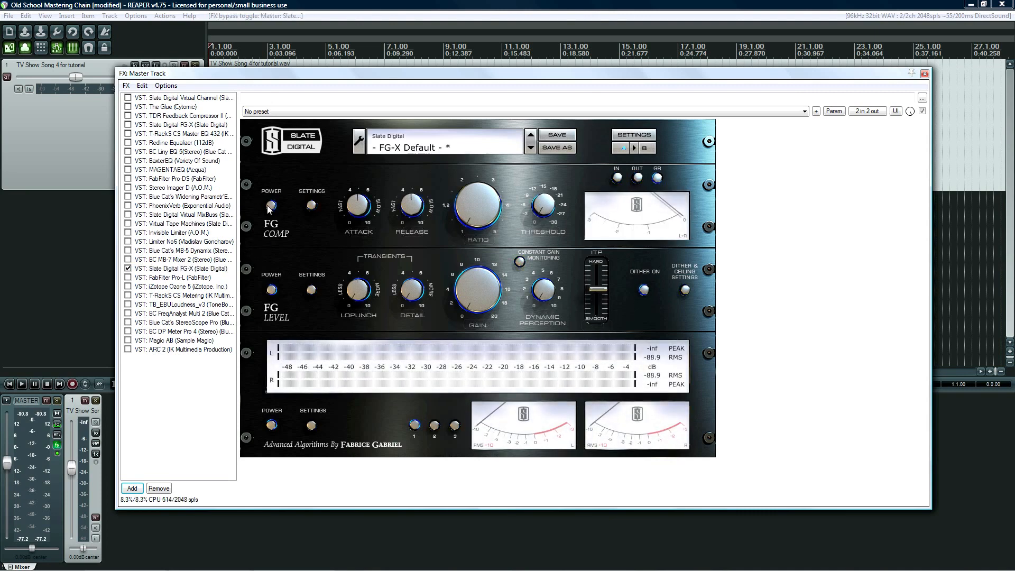
pyautogui.click(270, 206)
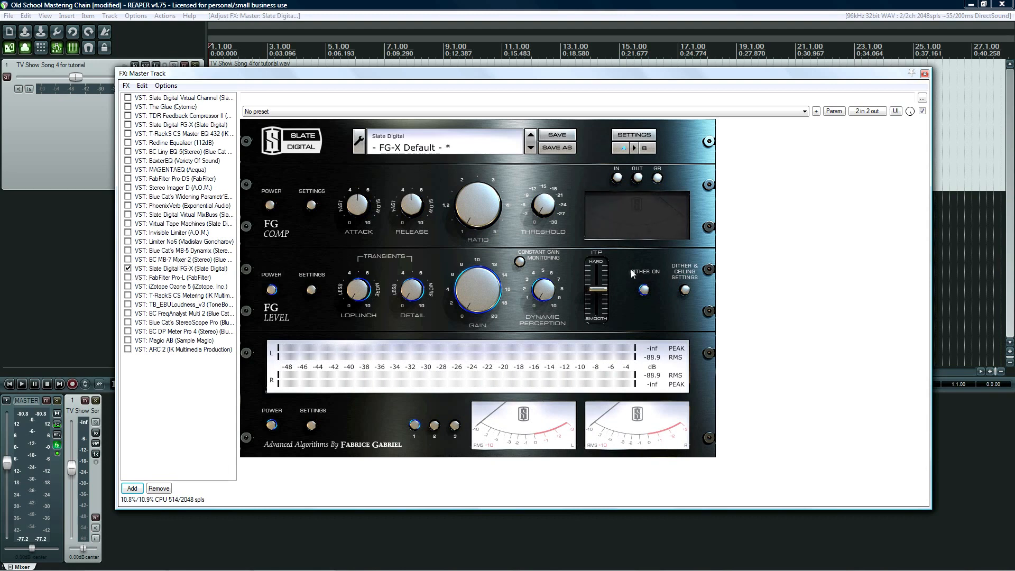
# Step: Lower the FG-X output ceiling in the Dither Settings, save them, and switch the FG-X dither off
pyautogui.click(684, 290)
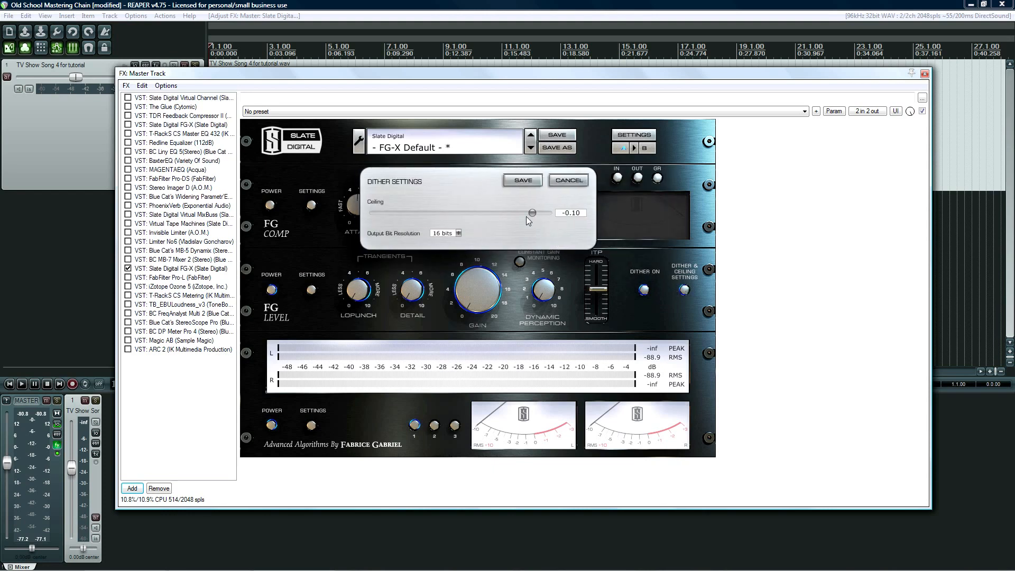
pyautogui.moveTo(526, 213); pyautogui.dragTo(496, 216)
pyautogui.click(458, 233)
pyautogui.click(522, 180)
pyautogui.click(638, 295)
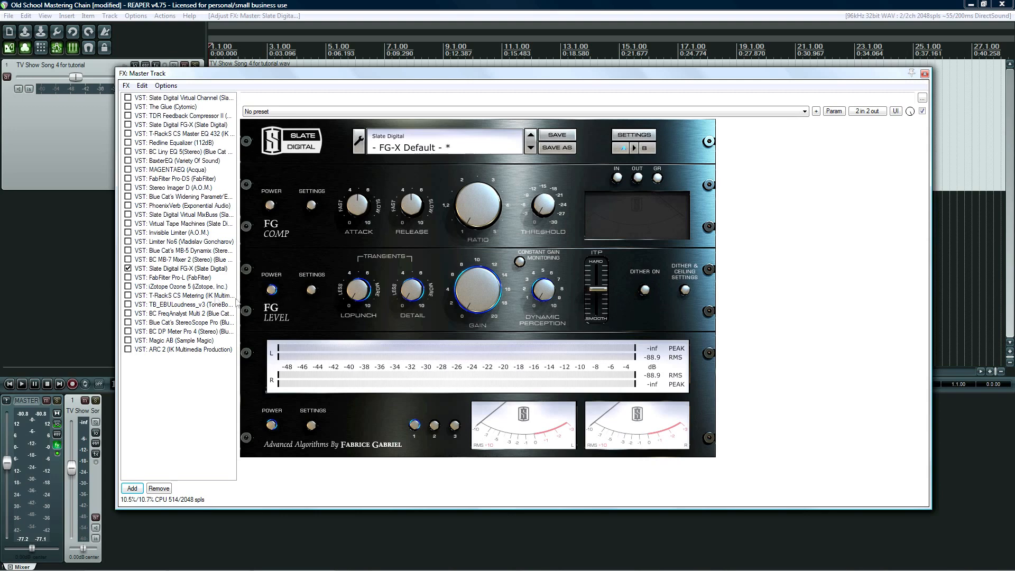
# Step: Raise FabFilter Pro-L's lookahead to the 5 ms end, look through its limiting styles, and collapse the advanced controls
pyautogui.click(182, 279)
pyautogui.click(411, 246)
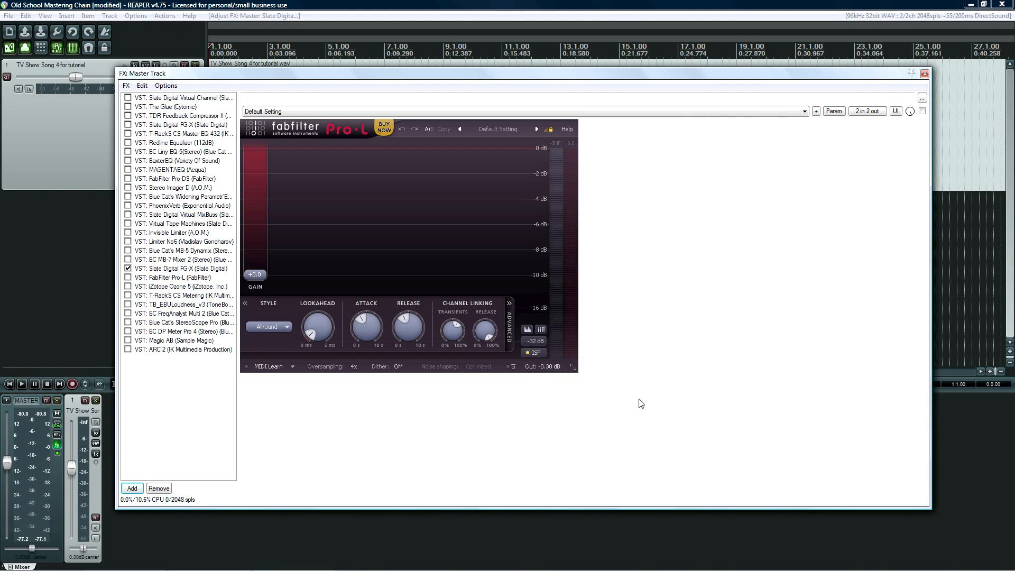
pyautogui.moveTo(310, 338); pyautogui.dragTo(287, 366)
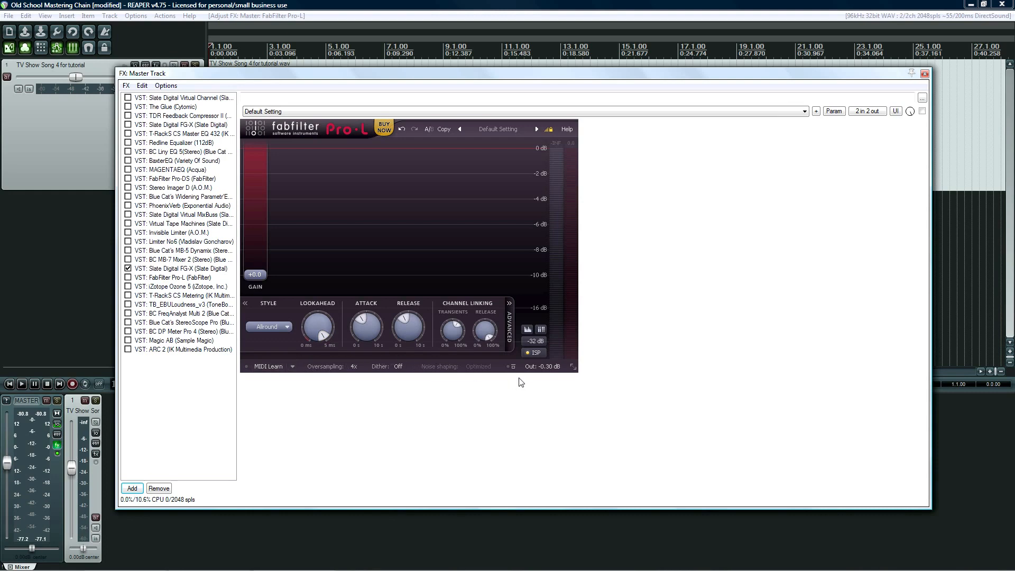
pyautogui.click(288, 329)
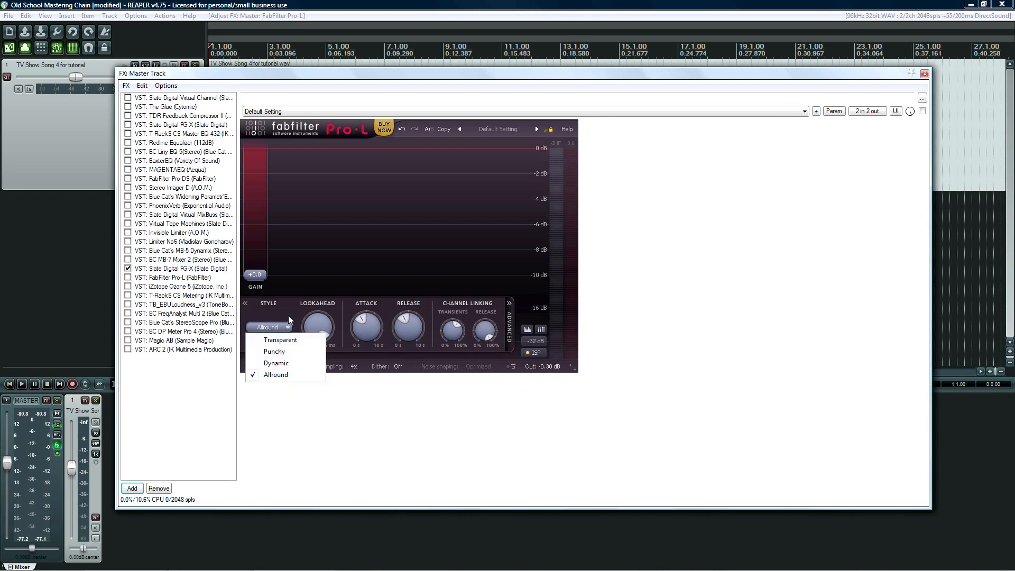
pyautogui.click(288, 315)
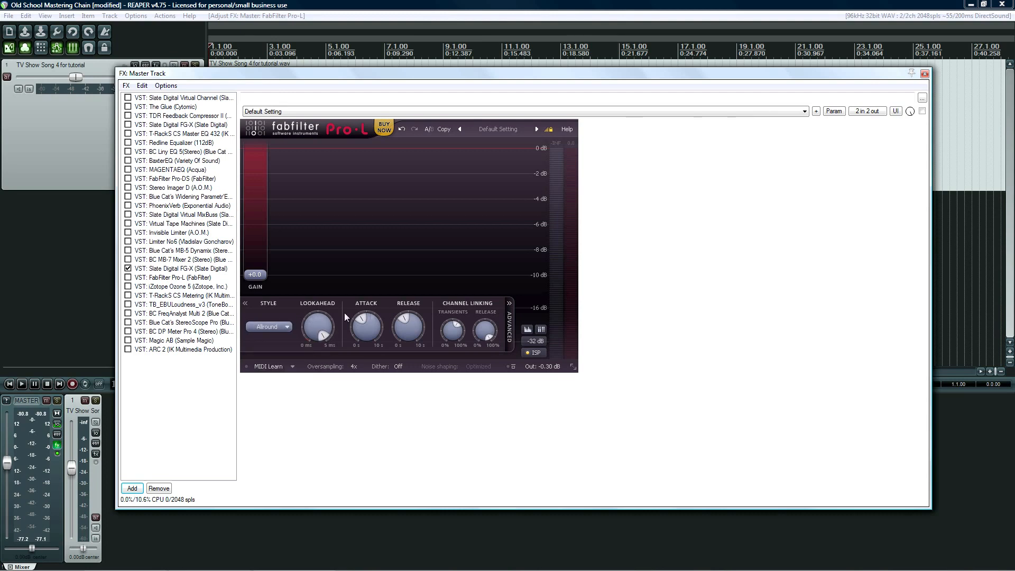
pyautogui.click(511, 315)
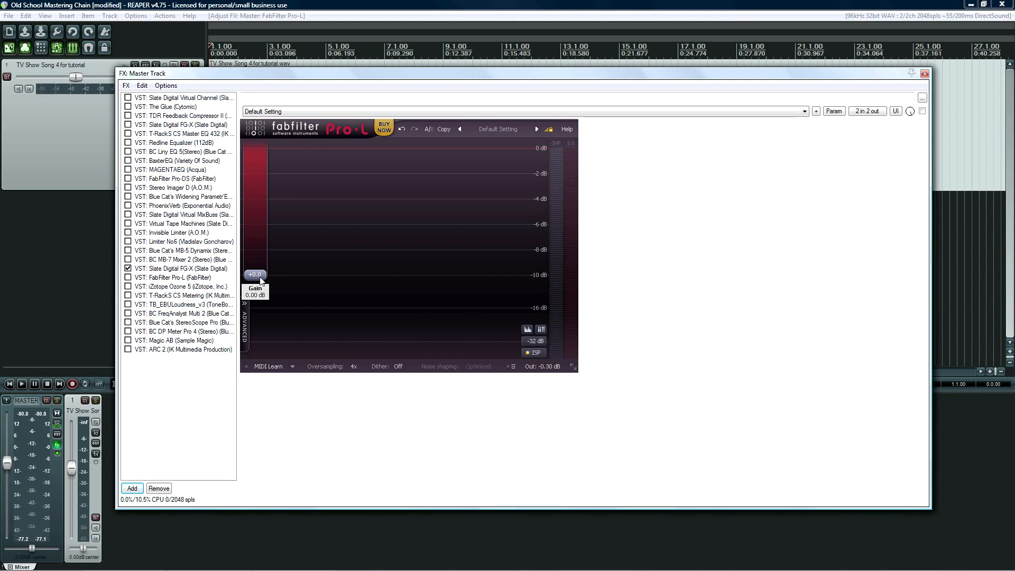
# Step: Show the iZotope Ozone 5 Maximizer with the Dynamics module disabled, and disable the Slate Digital FG-X in the chain
pyautogui.click(212, 289)
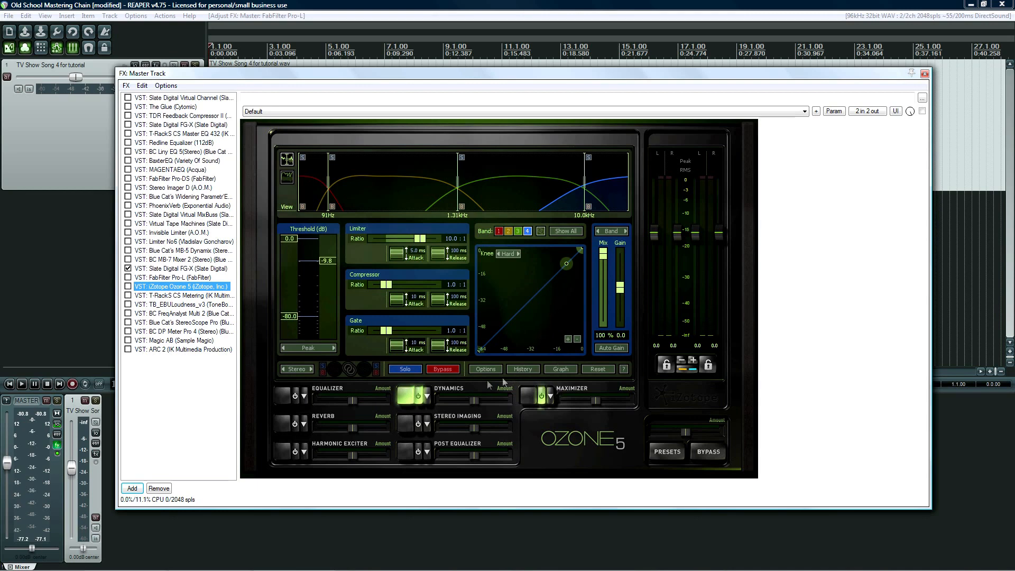
pyautogui.click(527, 397)
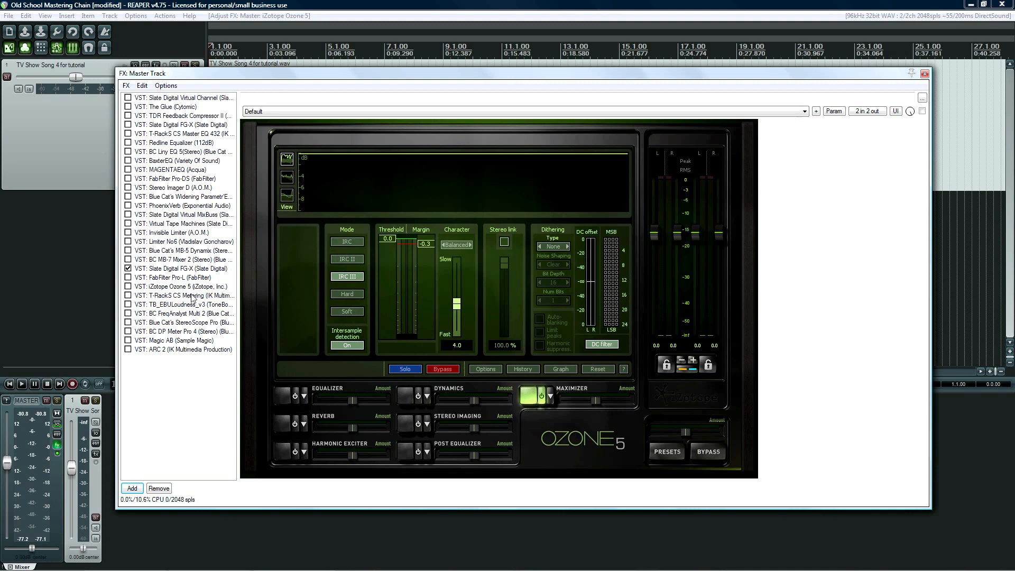
pyautogui.click(128, 268)
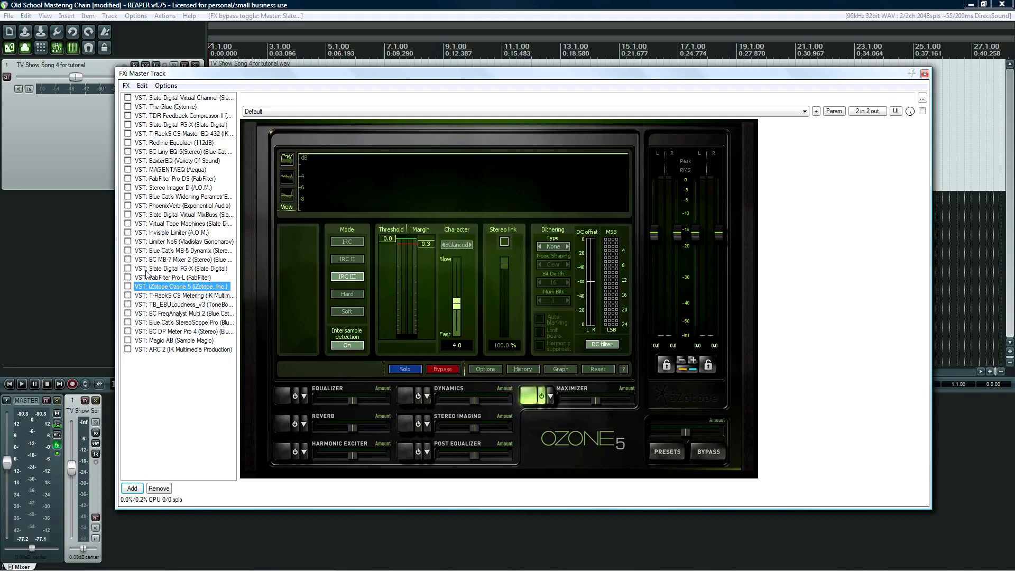
pyautogui.click(164, 235)
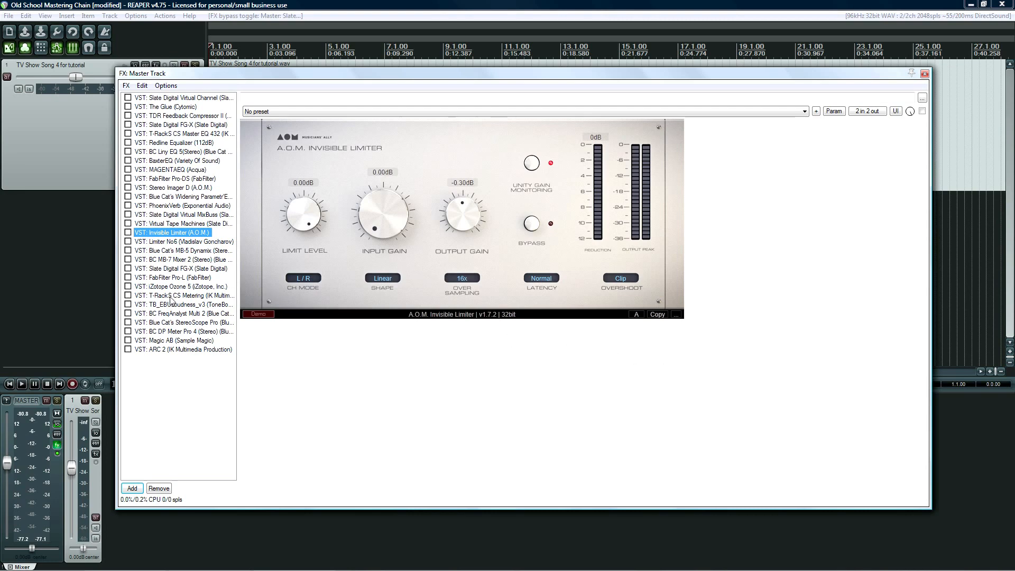
# Step: Show T-RackS CS Metering and compare its Classical loudness suggestion with that of a louder genre
pyautogui.click(171, 296)
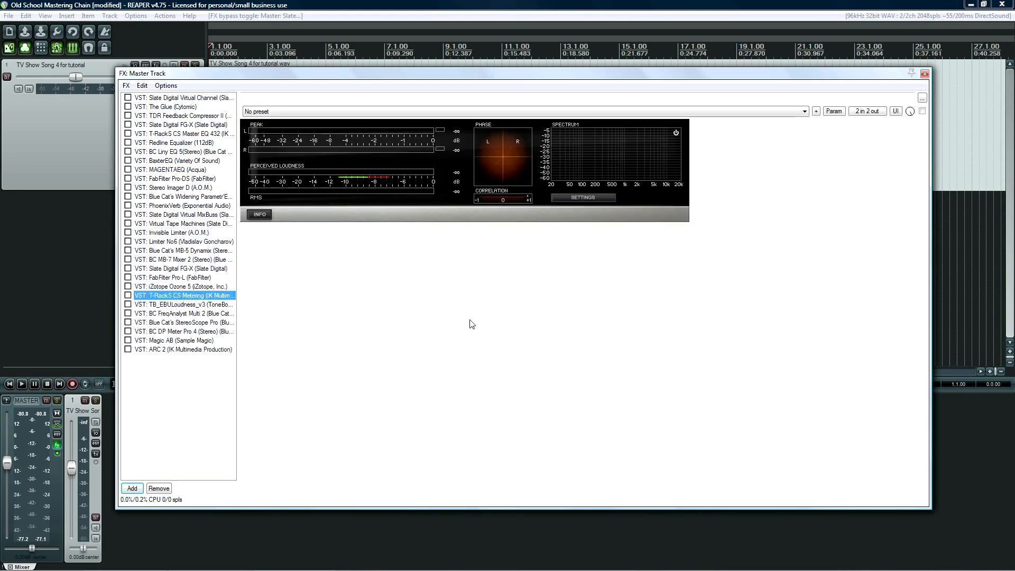
pyautogui.moveTo(433, 77); pyautogui.dragTo(436, 144)
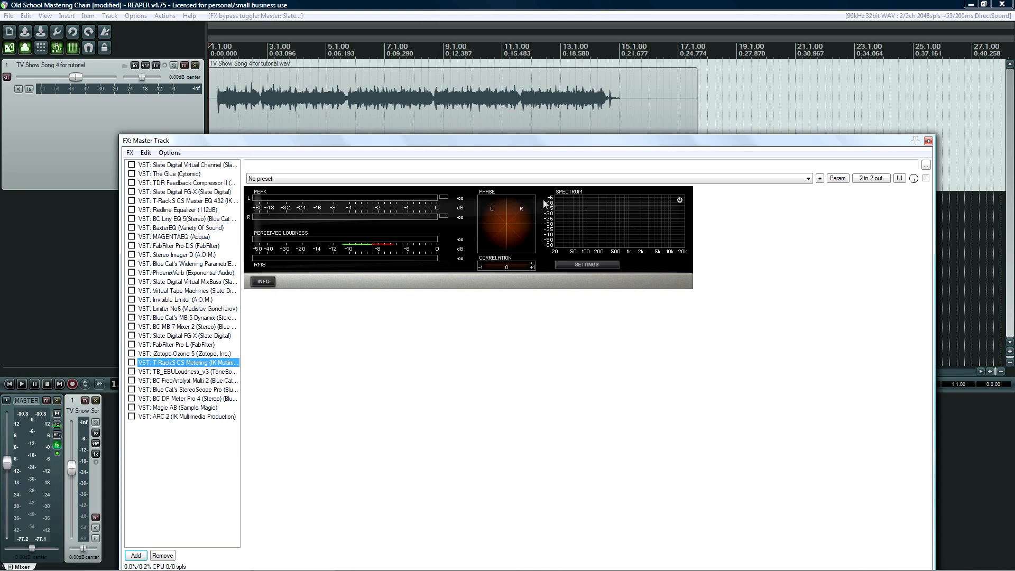
pyautogui.click(575, 264)
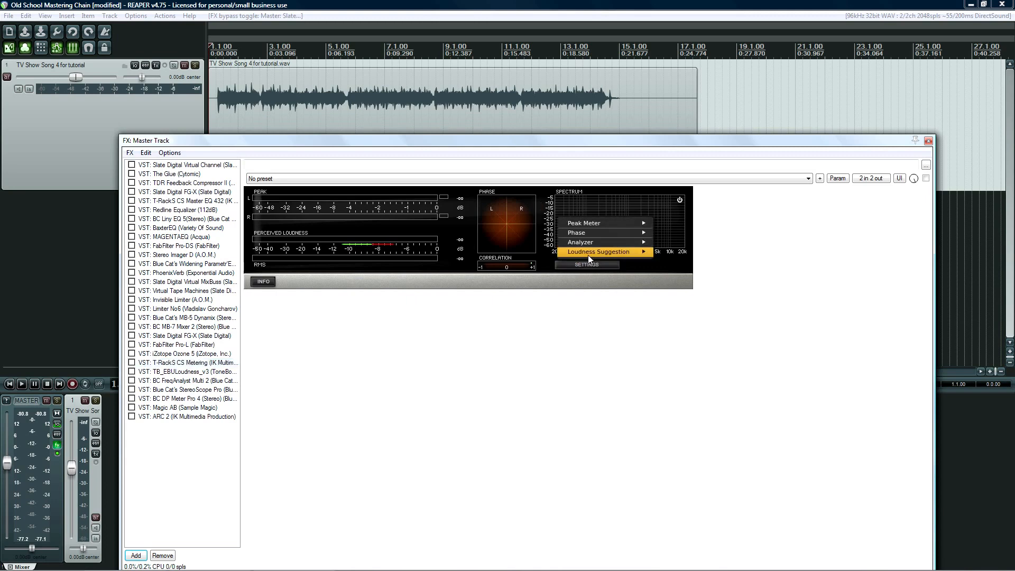
pyautogui.moveTo(588, 254)
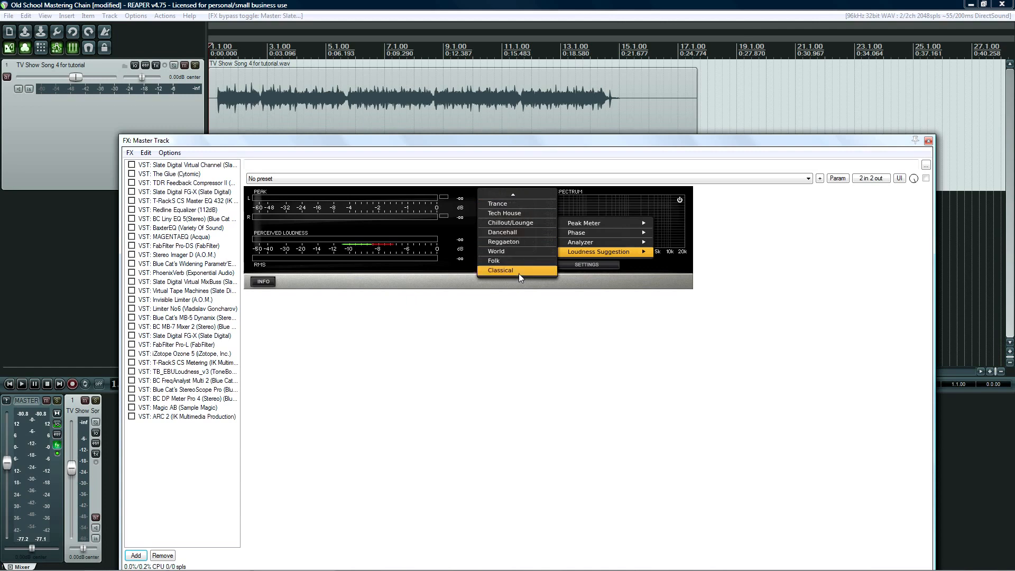
pyautogui.click(518, 274)
pyautogui.click(584, 264)
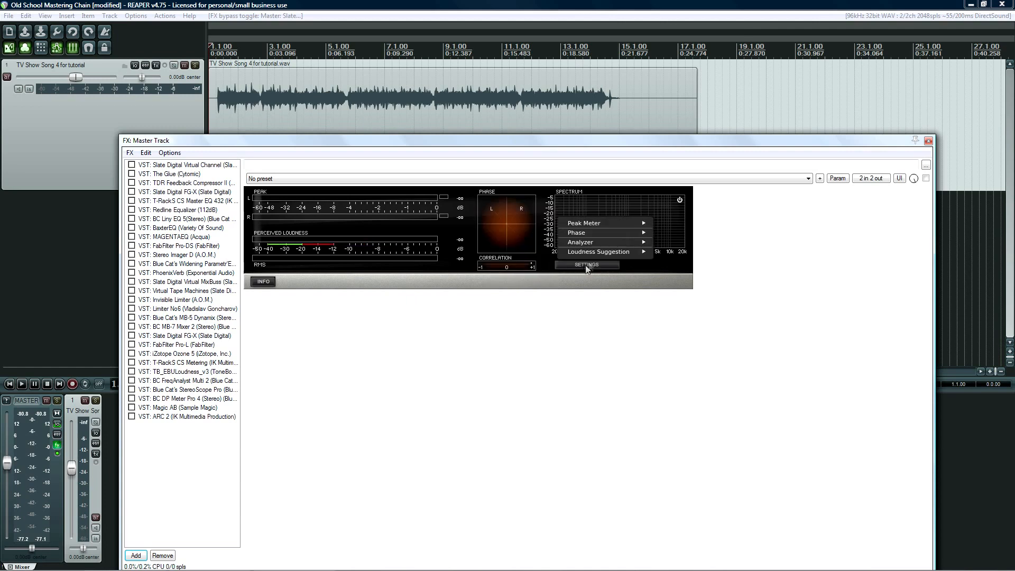
pyautogui.moveTo(595, 252)
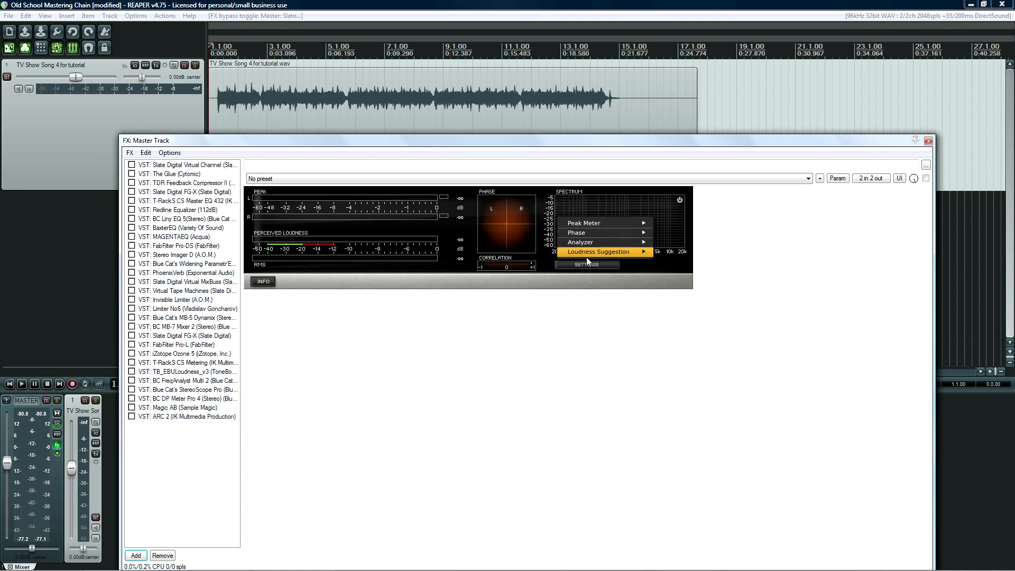
pyautogui.click(513, 233)
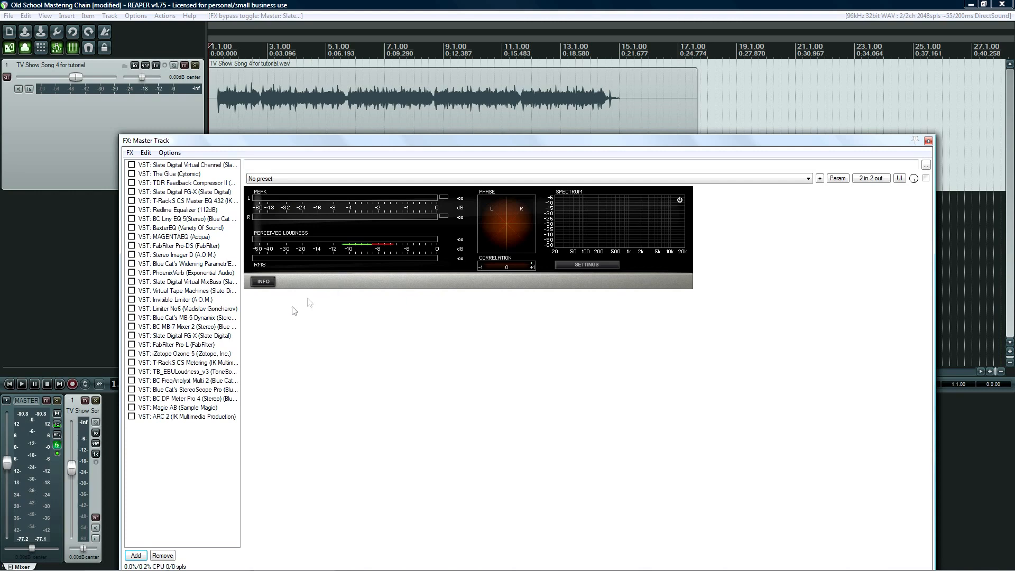
# Step: Examine TB_EBULoudness, BC DP Meter Pro 4, T-RackS CS Metering and Magic AB in the master chain
pyautogui.click(209, 372)
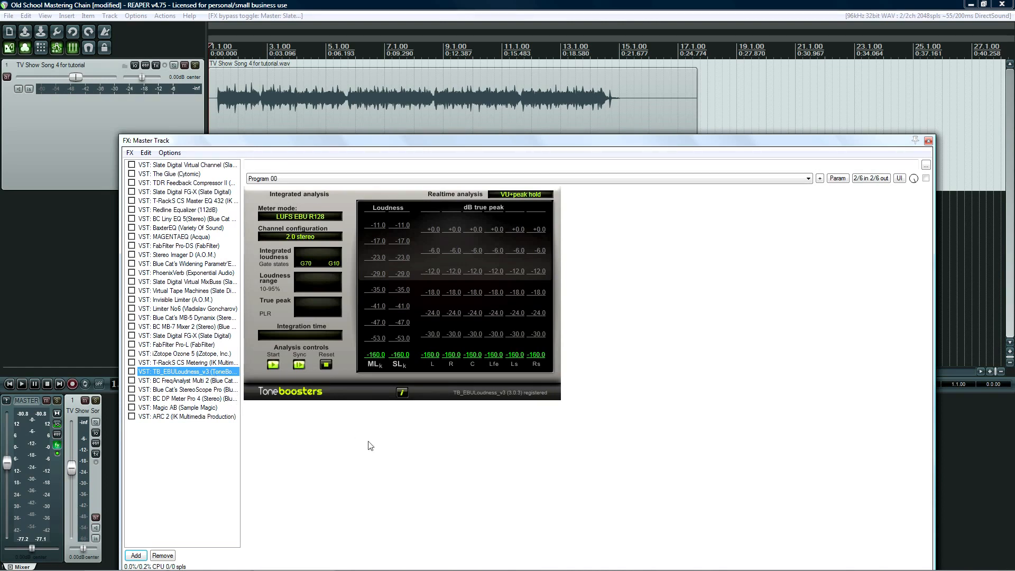
pyautogui.click(209, 399)
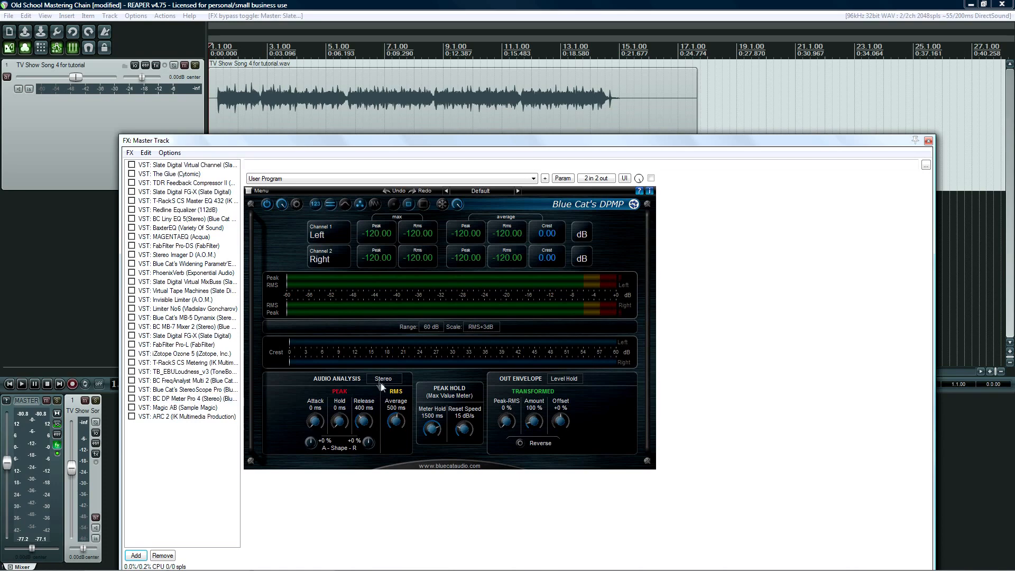
pyautogui.click(186, 364)
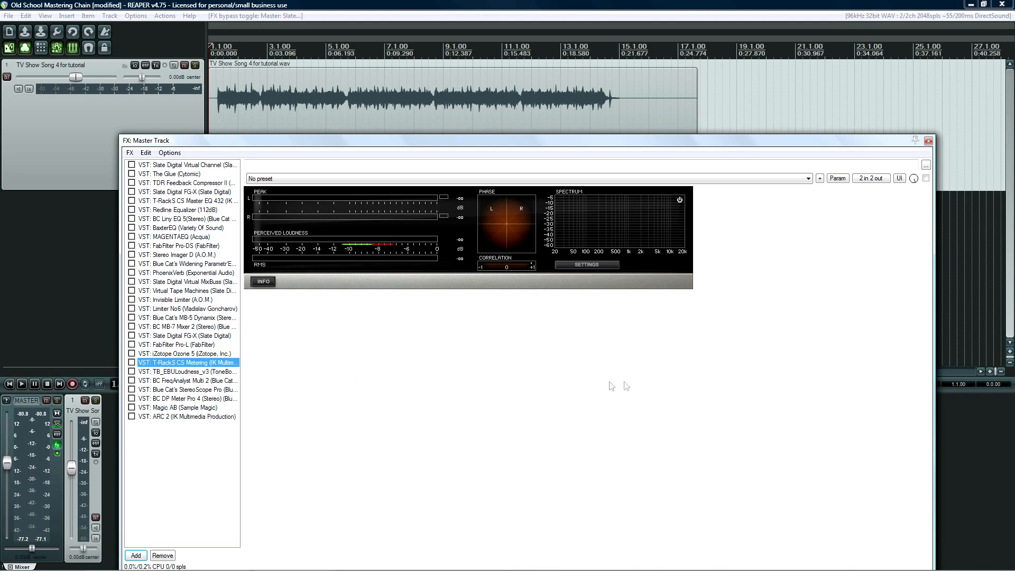
pyautogui.click(928, 140)
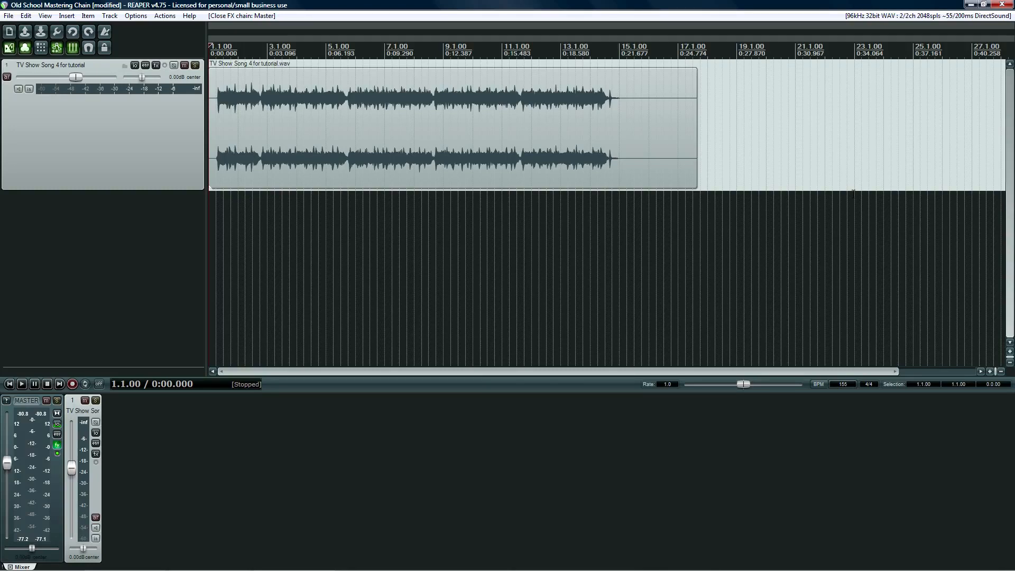
pyautogui.click(57, 447)
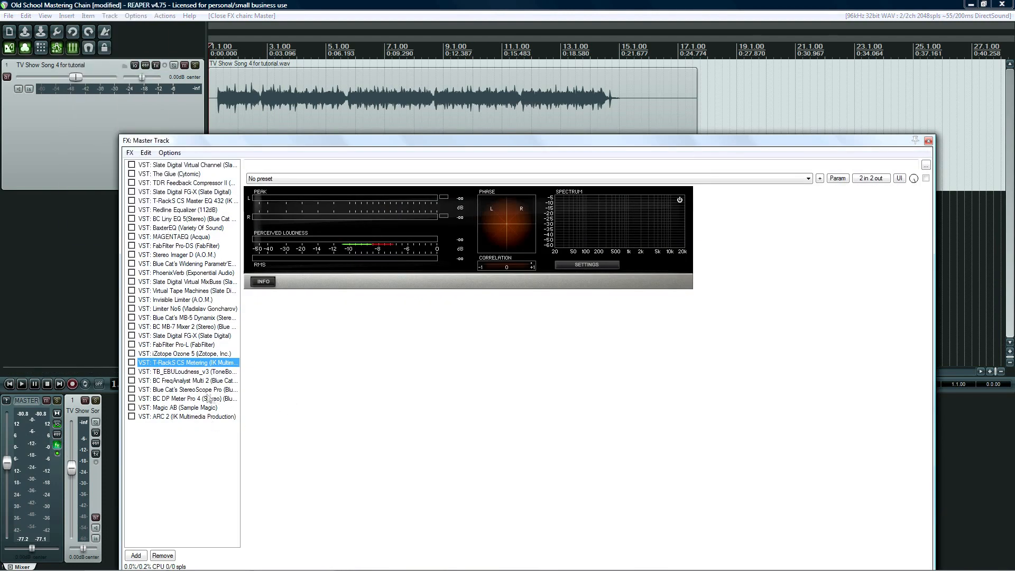
pyautogui.click(178, 408)
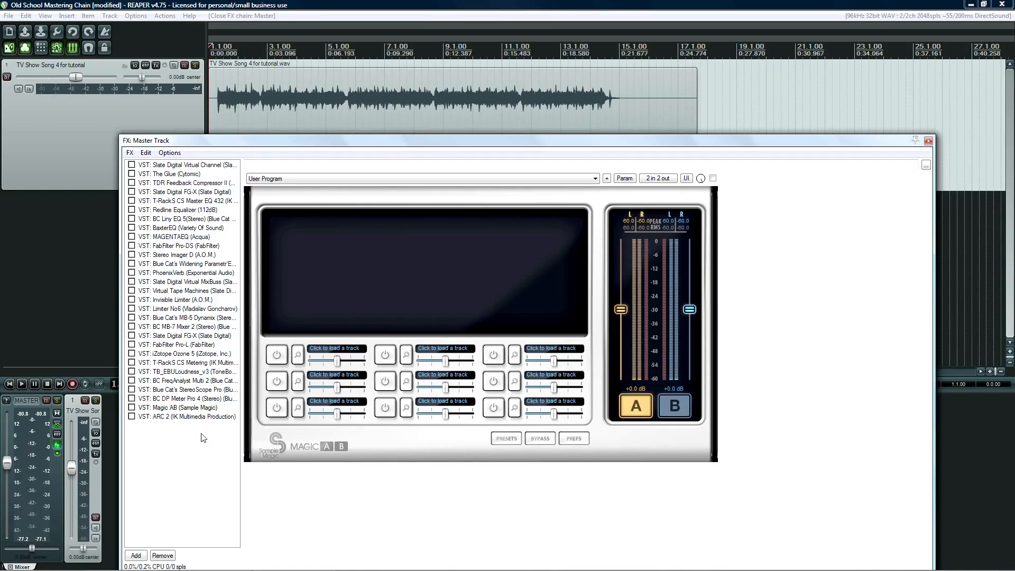
# Step: Switch Blue Cat's FreqAnalyst Multi to its Diff View, show the ARC 2 room correction, and close the master chain
pyautogui.click(191, 381)
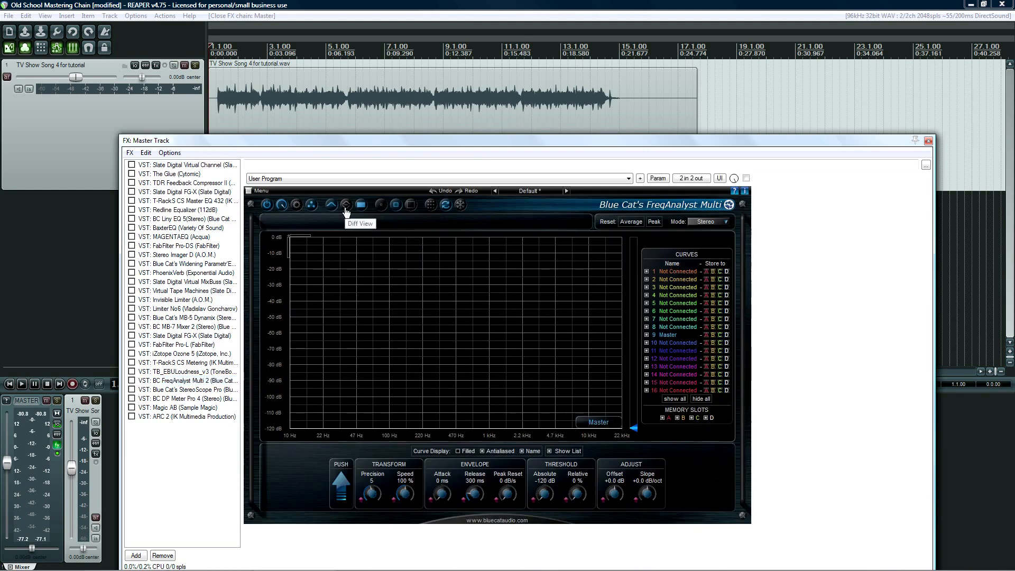
pyautogui.click(347, 211)
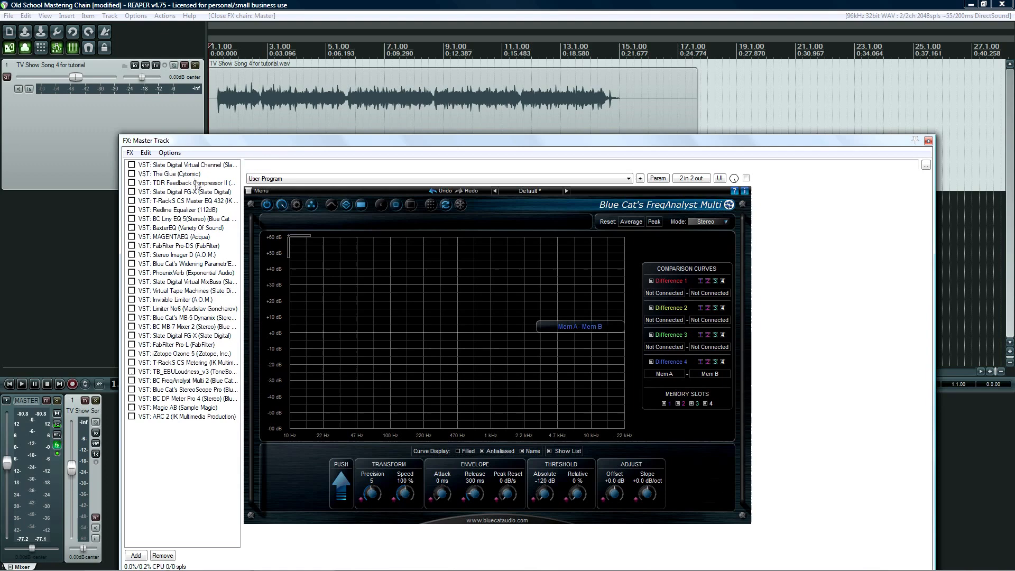
pyautogui.moveTo(293, 139); pyautogui.dragTo(284, 113)
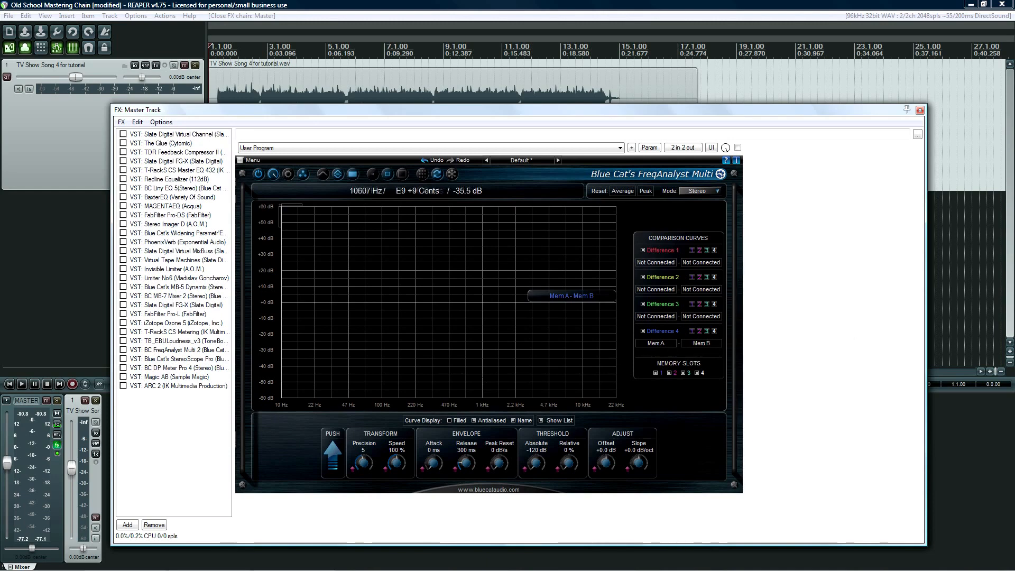
pyautogui.click(199, 386)
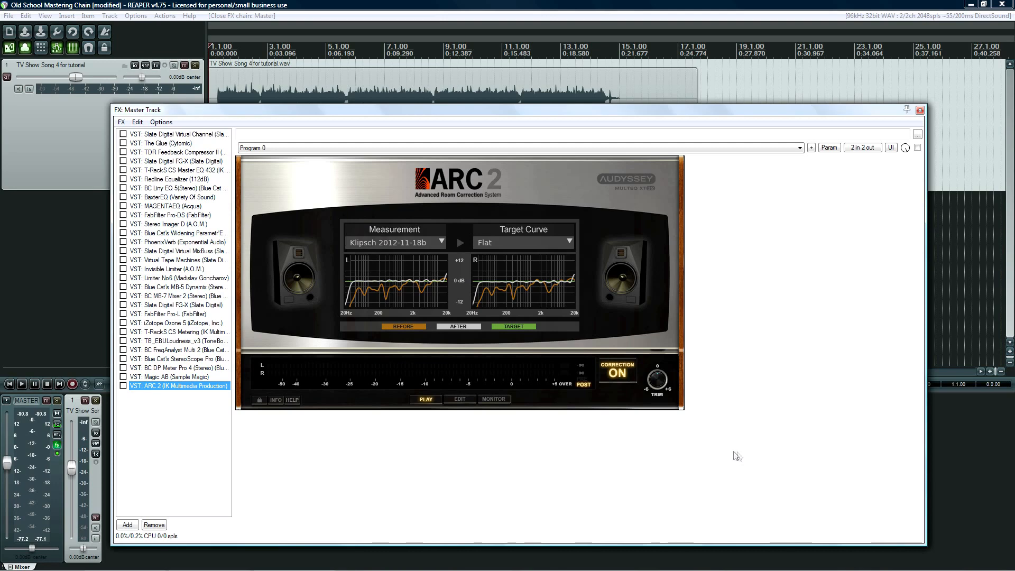
pyautogui.click(920, 110)
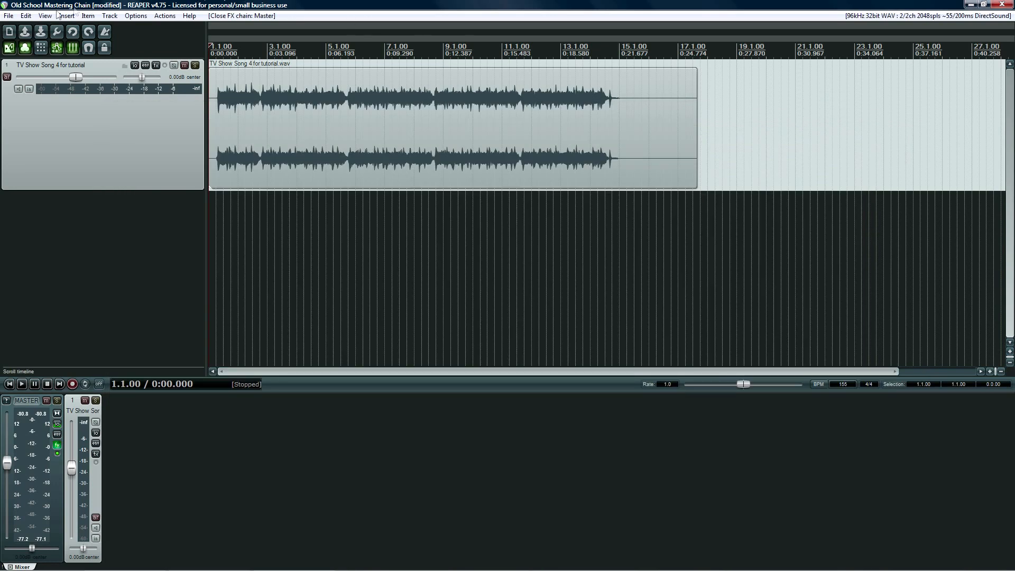
# Step: Open the render settings for the master mix and name the output file TV Show Song
pyautogui.click(9, 16)
pyautogui.click(42, 176)
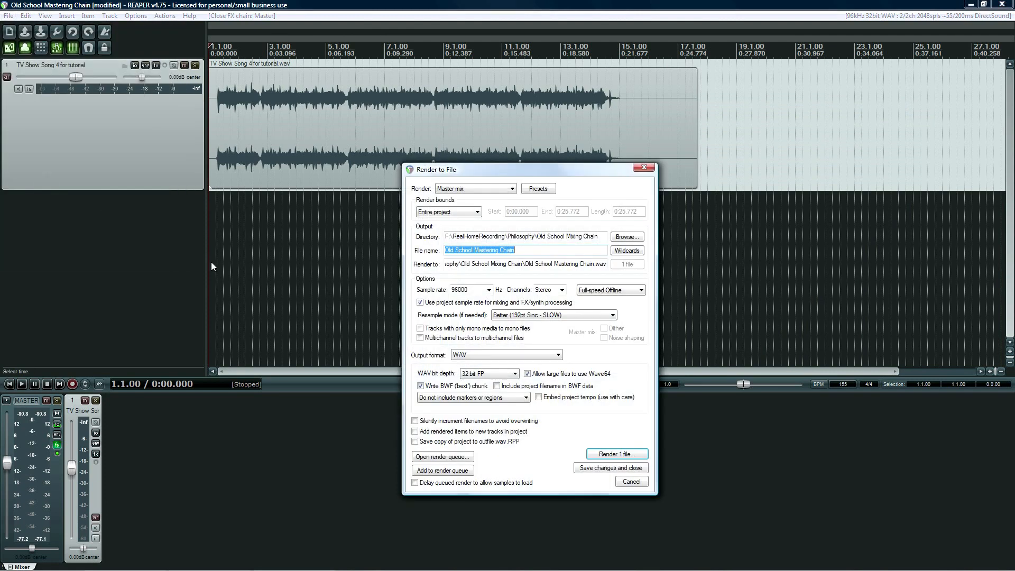
pyautogui.click(525, 252)
pyautogui.press('BackSpace')
pyautogui.press('BackSpace')
pyautogui.press('BackSpace')
pyautogui.press('BackSpace')
pyautogui.press('BackSpace')
pyautogui.press('BackSpace')
pyautogui.press('BackSpace')
pyautogui.press('BackSpace')
pyautogui.press('BackSpace')
pyautogui.press('BackSpace')
pyautogui.press('BackSpace')
pyautogui.press('BackSpace')
pyautogui.press('BackSpace')
pyautogui.press('BackSpace')
pyautogui.press('BackSpace')
pyautogui.press('BackSpace')
pyautogui.press('BackSpace')
pyautogui.press('BackSpace')
pyautogui.press('BackSpace')
pyautogui.press('BackSpace')
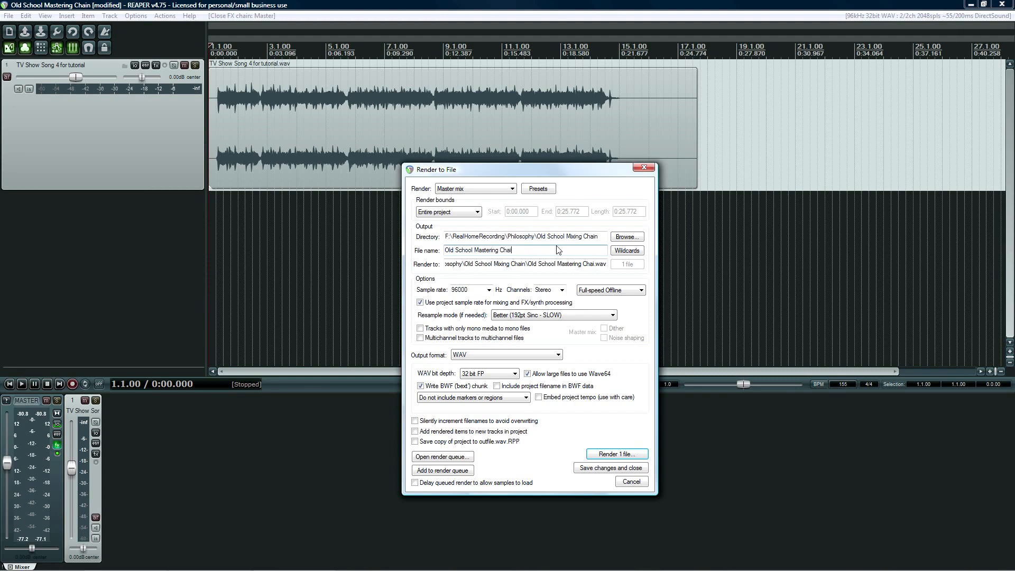
pyautogui.write('T')
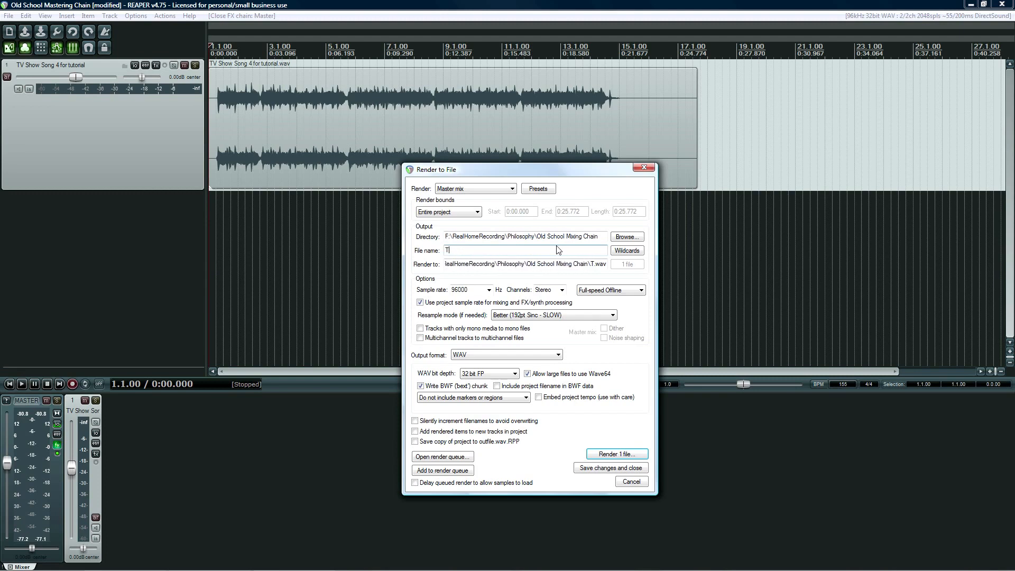
pyautogui.write('V Show Song')
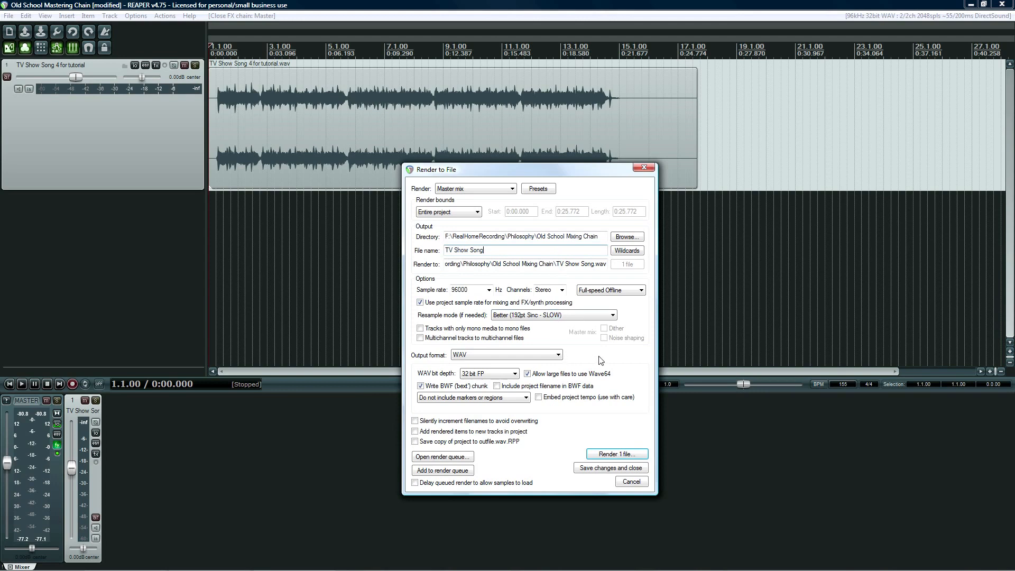
# Step: Set the render speed to 1x Offline and the WAV bit depth to 64 bit FP
pyautogui.click(611, 291)
pyautogui.click(603, 305)
pyautogui.click(496, 378)
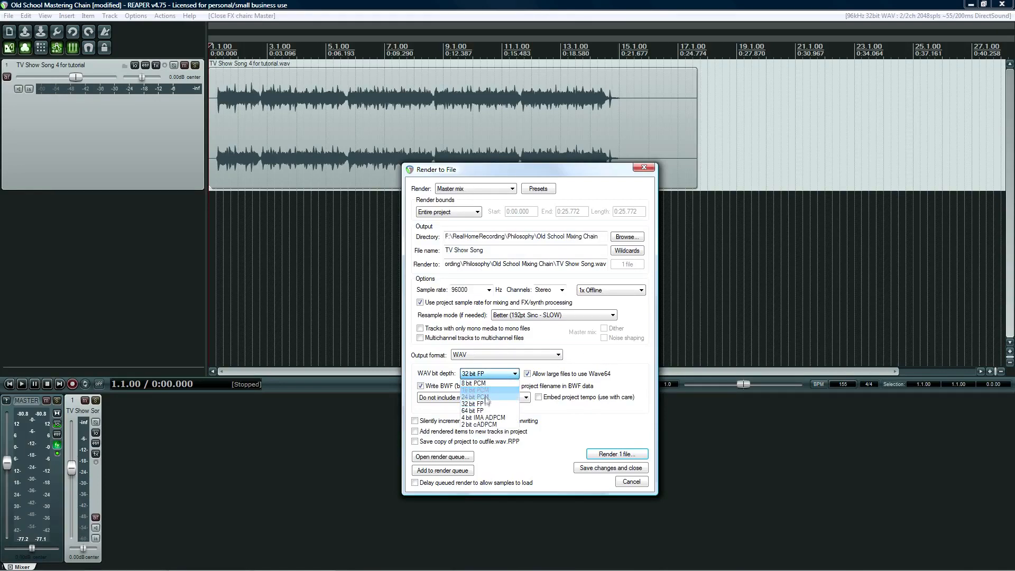
pyautogui.click(489, 411)
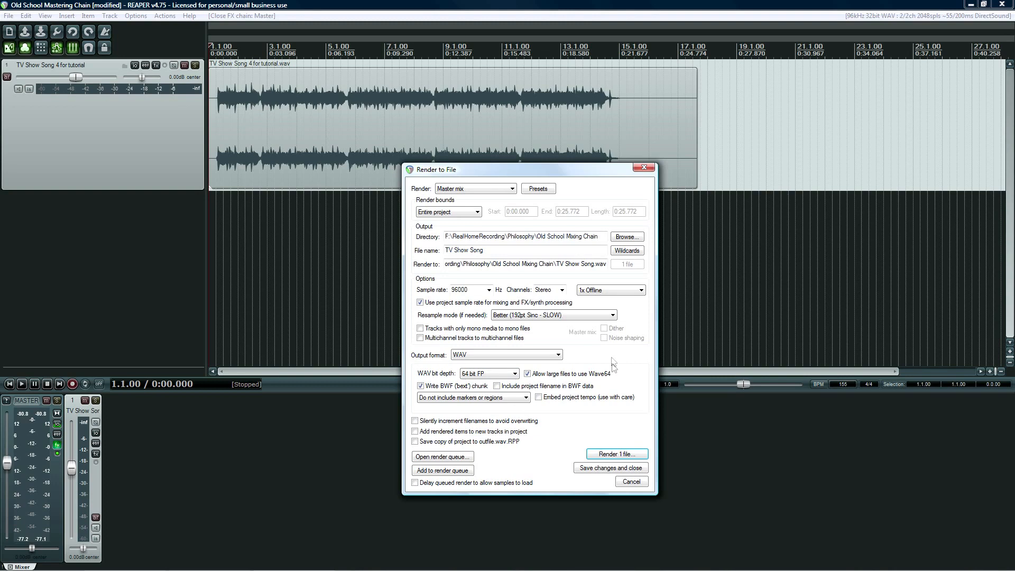
# Step: Set the render speed to Full-speed Offline, render the master mix to file, and close the finished render report
pyautogui.click(615, 290)
pyautogui.click(610, 300)
pyautogui.click(615, 453)
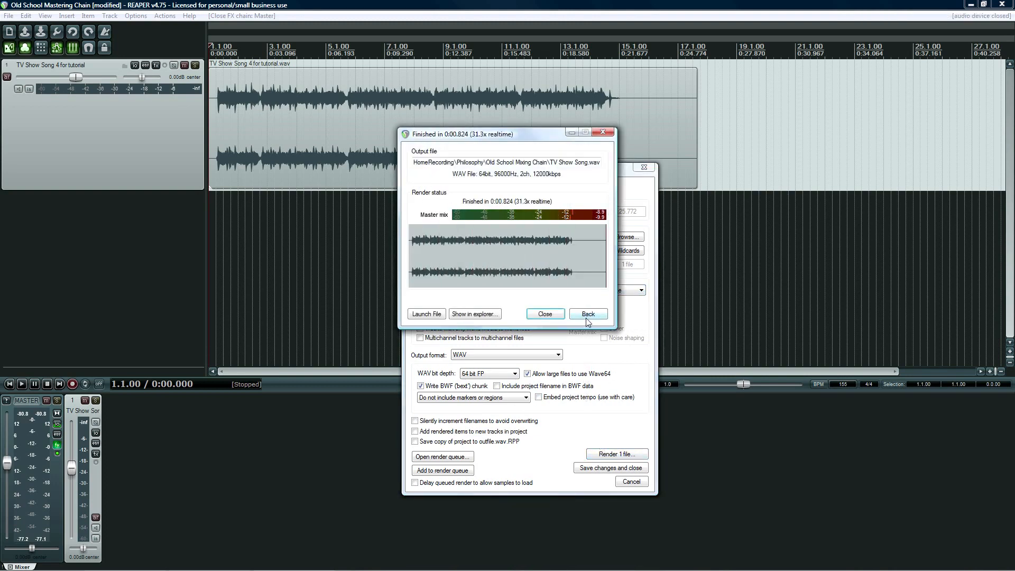
pyautogui.click(545, 314)
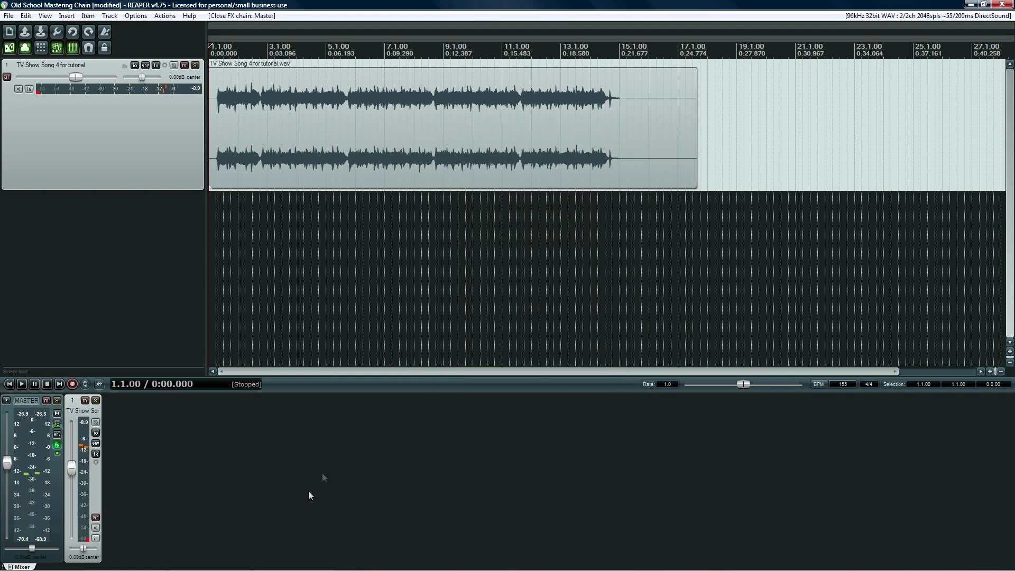
# Step: Switch to r8brain, load TV Show Song.wav as the input file, and check the output WAV file name
pyautogui.click(183, 565)
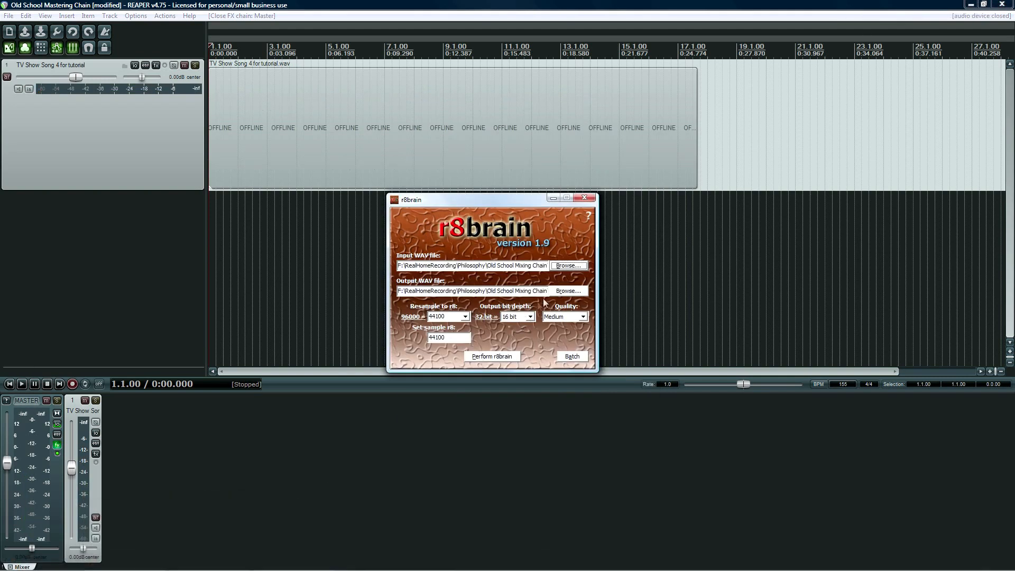
pyautogui.click(568, 266)
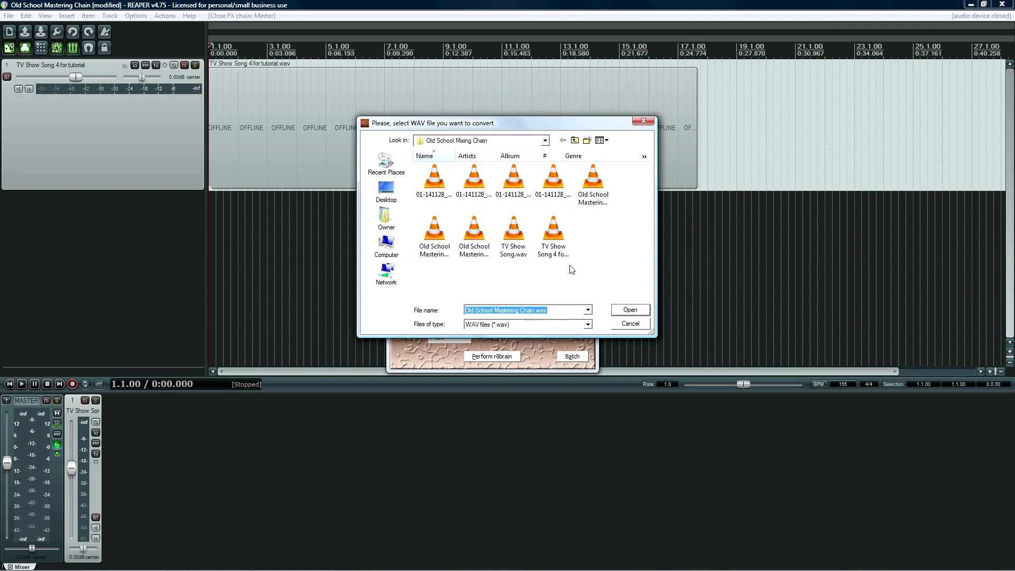
pyautogui.click(564, 249)
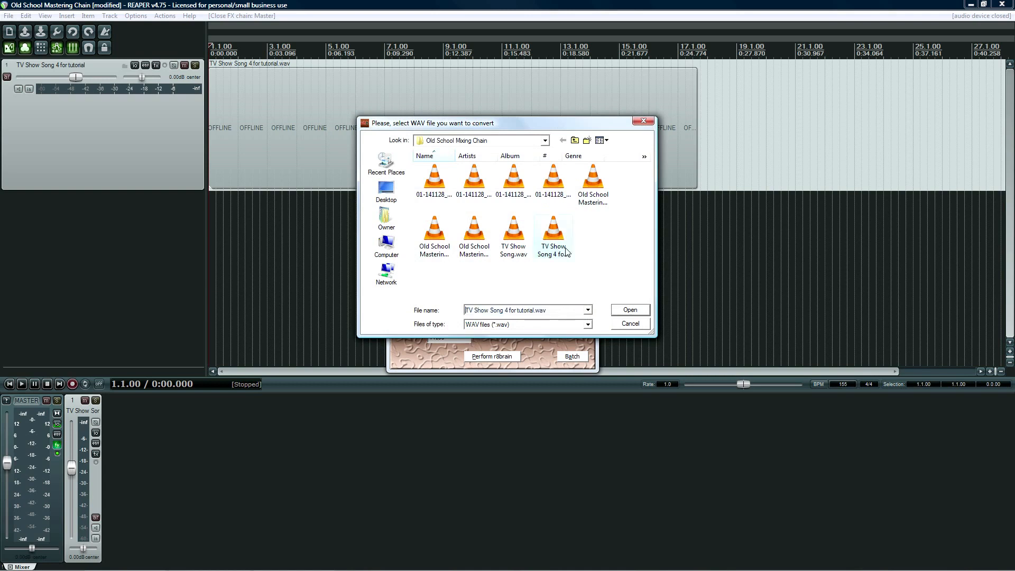
pyautogui.doubleClick(516, 235)
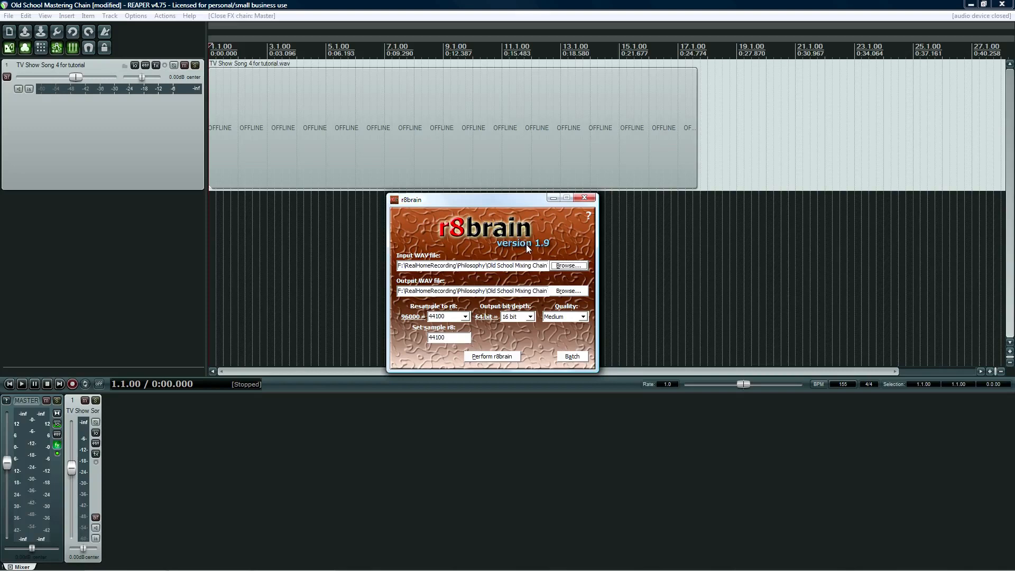
pyautogui.moveTo(524, 289); pyautogui.dragTo(569, 293)
pyautogui.click(523, 291)
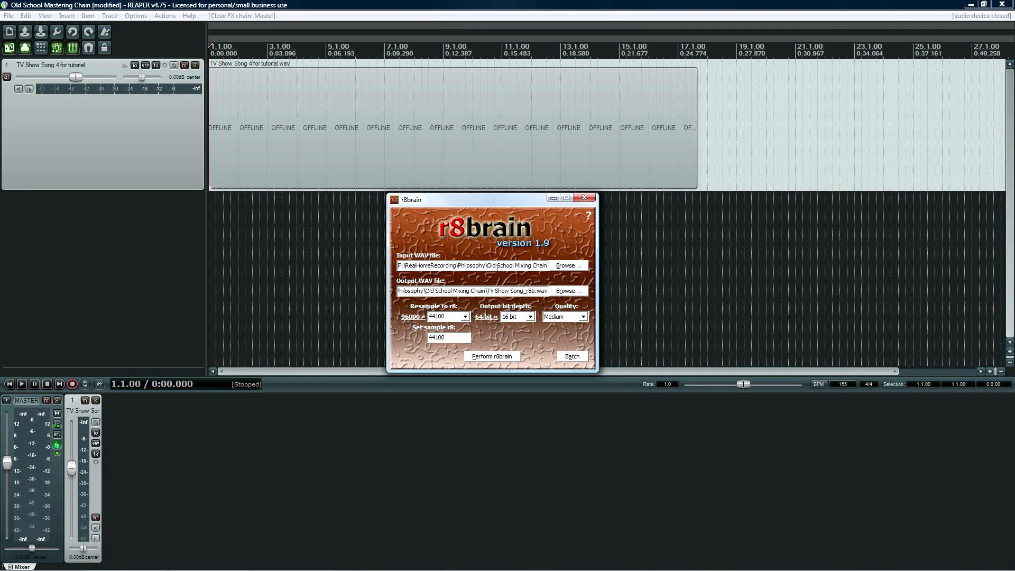
# Step: Resample the file to 48000 Hz at 64 bit float output with Very high quality, and close r8brain
pyautogui.click(529, 317)
pyautogui.click(516, 352)
pyautogui.click(465, 317)
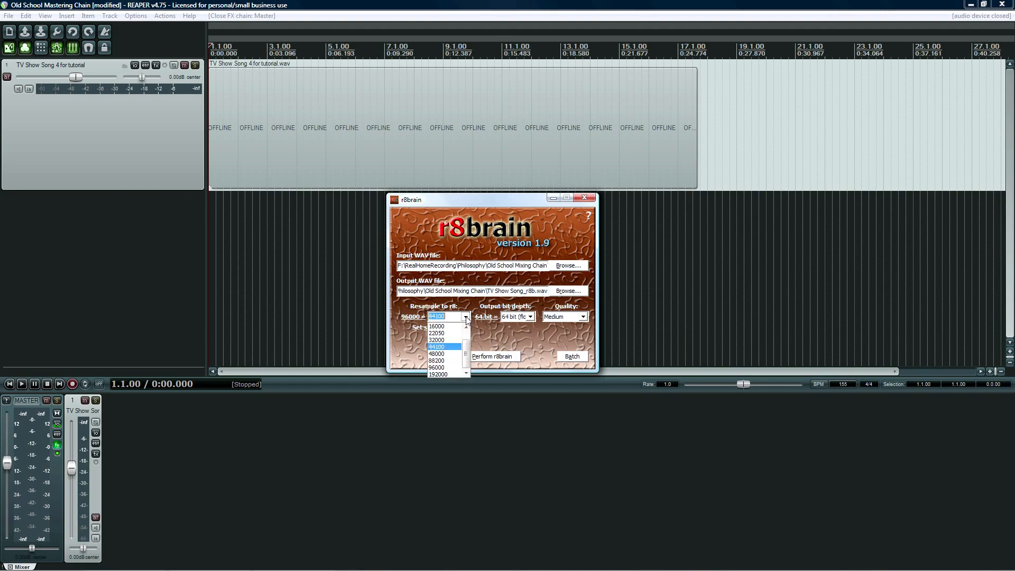
pyautogui.click(442, 353)
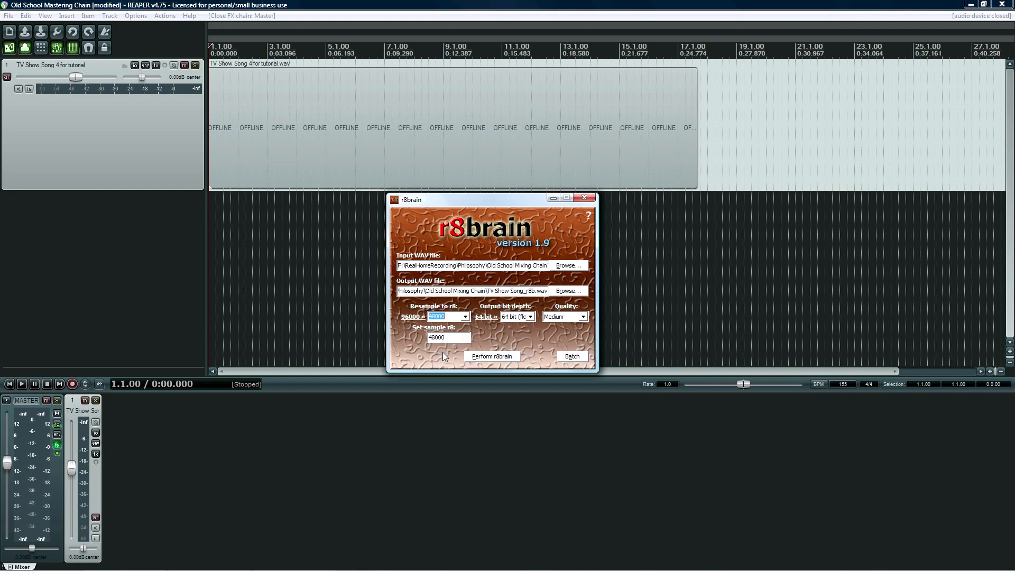
pyautogui.click(568, 320)
pyautogui.click(557, 351)
pyautogui.click(498, 357)
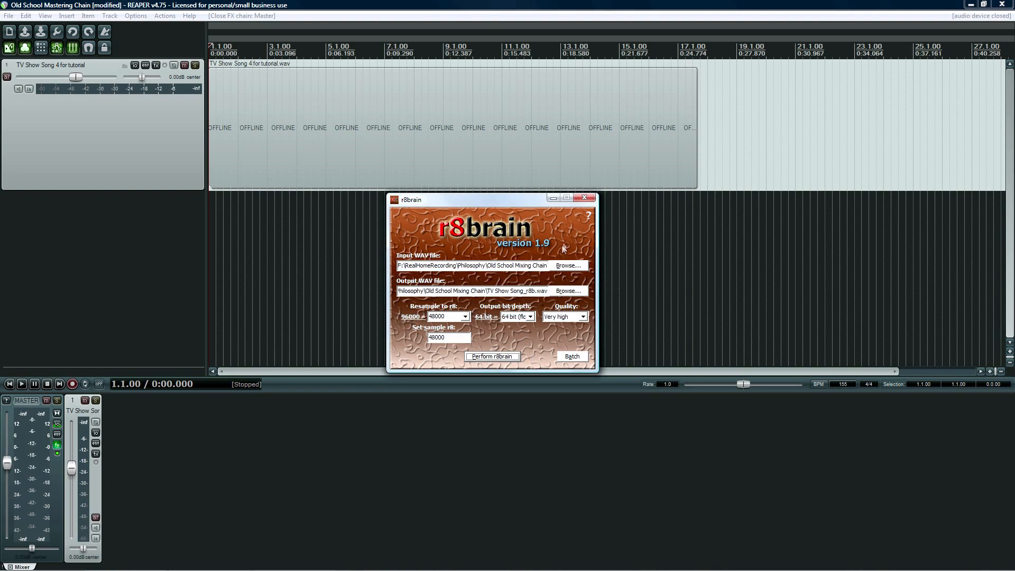
pyautogui.click(584, 198)
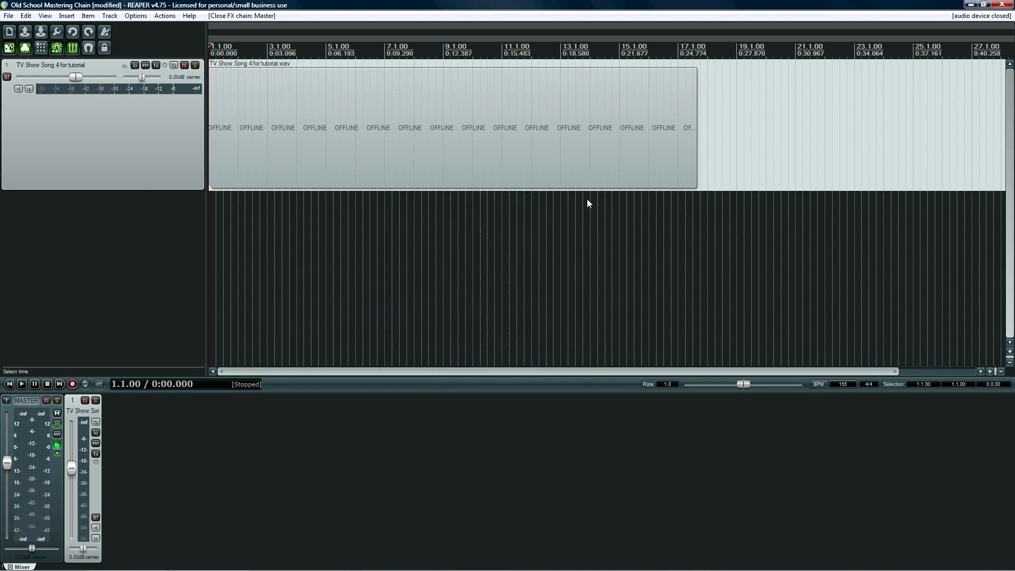
# Step: Open REAPER's Batch File/Item Converter and add TV Show Song_r8b.wav from the Old School Mixing Chain folder
pyautogui.click(9, 15)
pyautogui.click(31, 245)
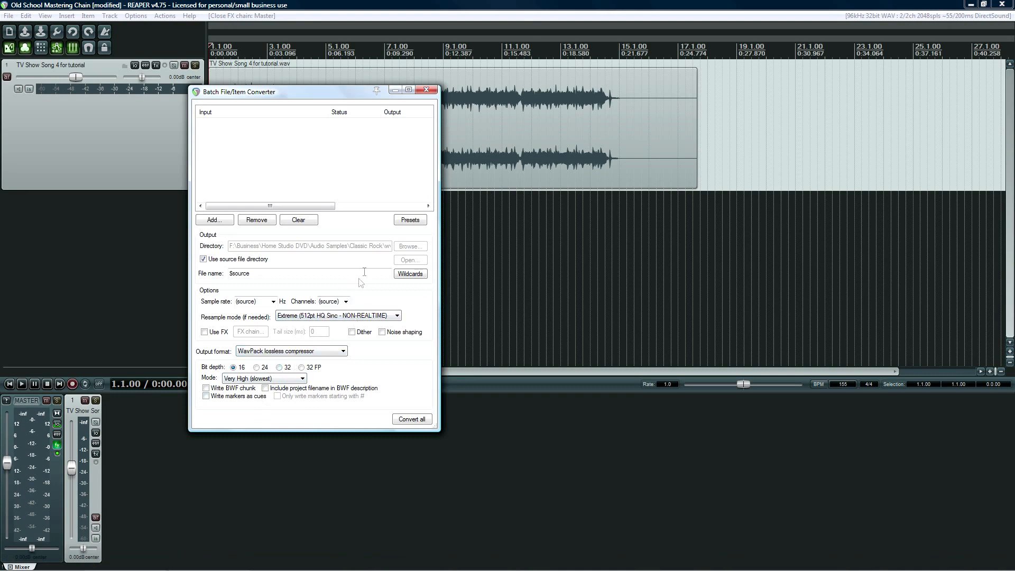
pyautogui.click(214, 220)
pyautogui.click(221, 241)
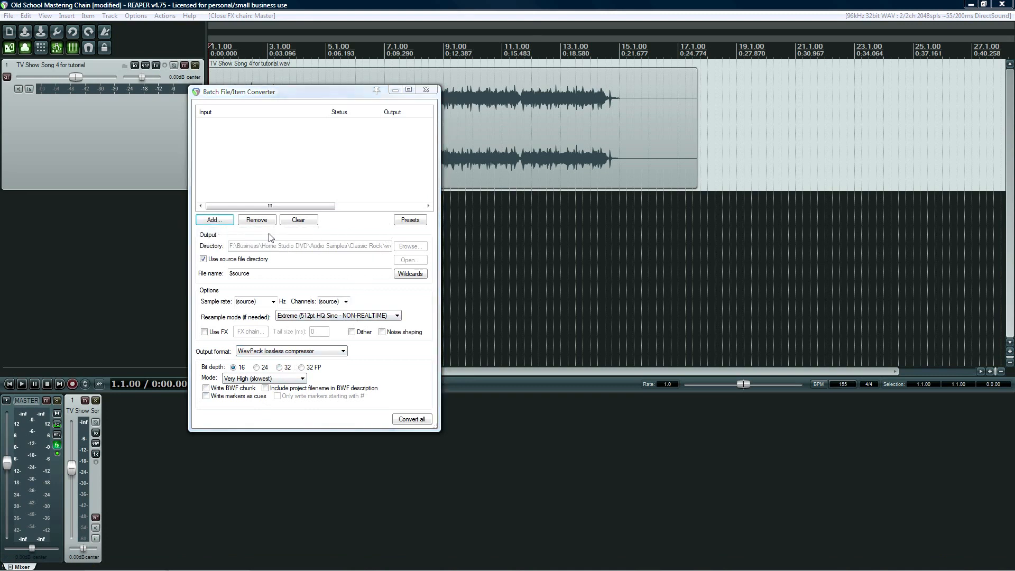
pyautogui.click(345, 122)
pyautogui.hotkey('ctrl', 'v')
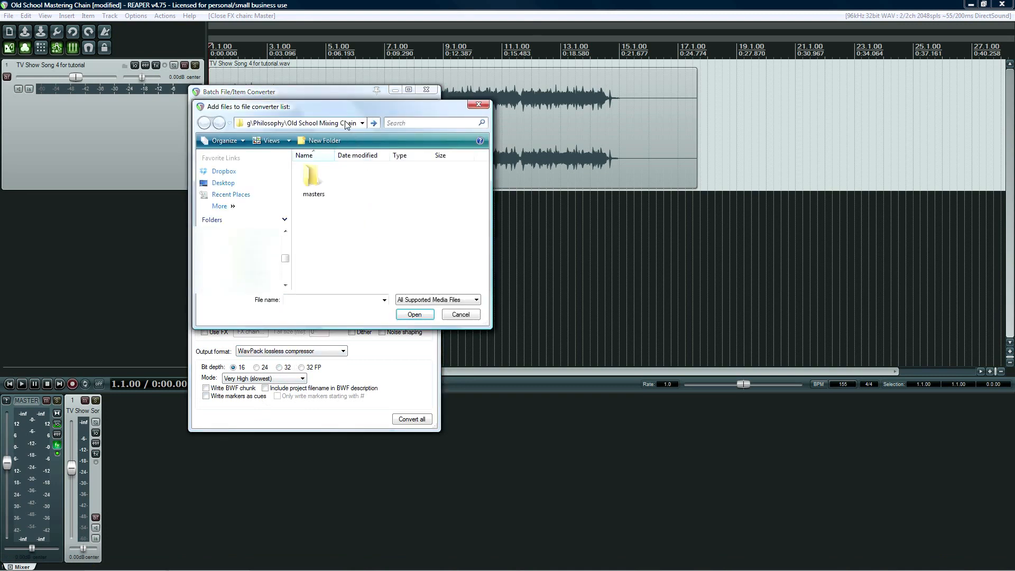
pyautogui.press('Return')
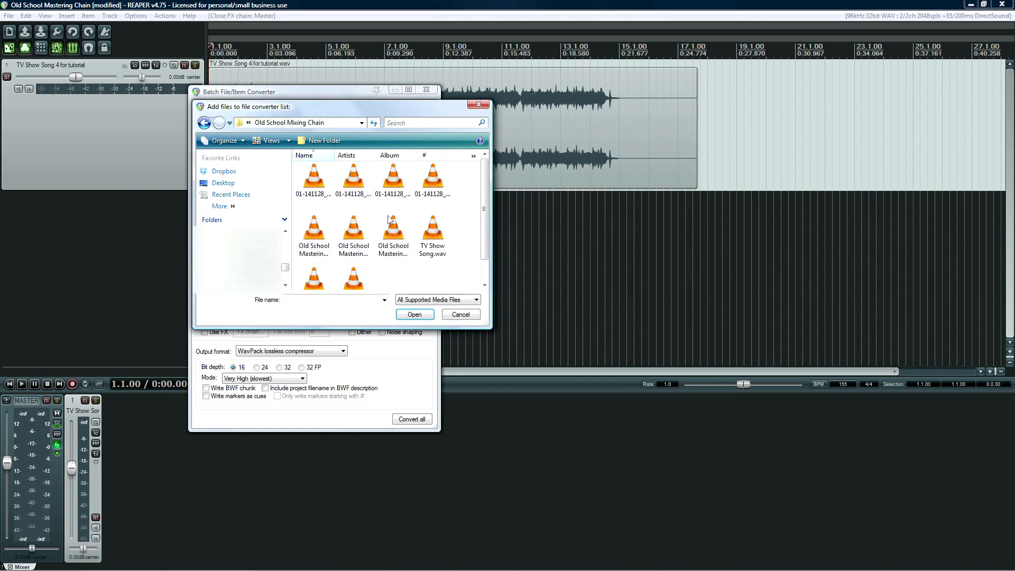
pyautogui.scroll(-1, 483, 251)
pyautogui.click(365, 257)
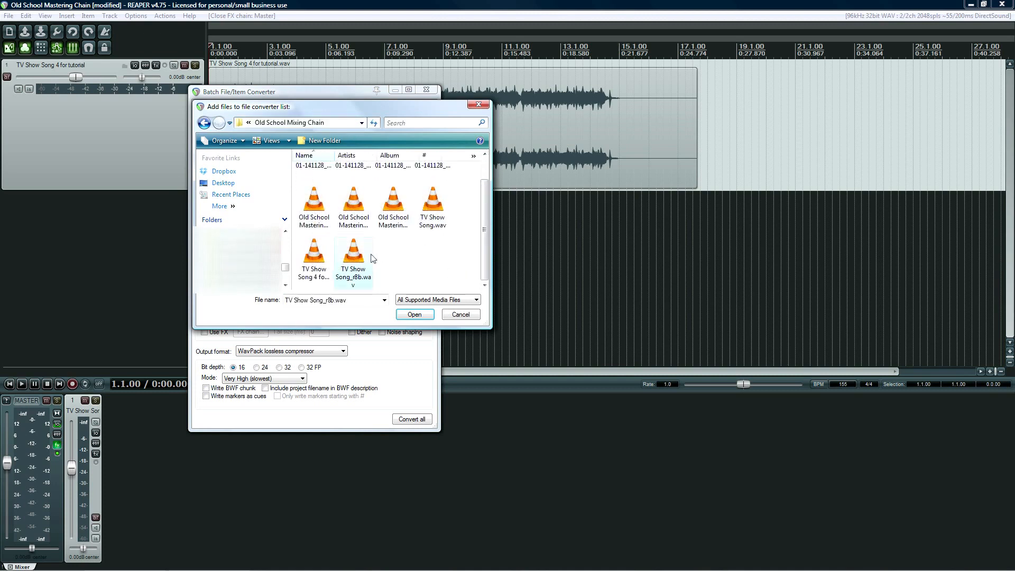
pyautogui.doubleClick(365, 256)
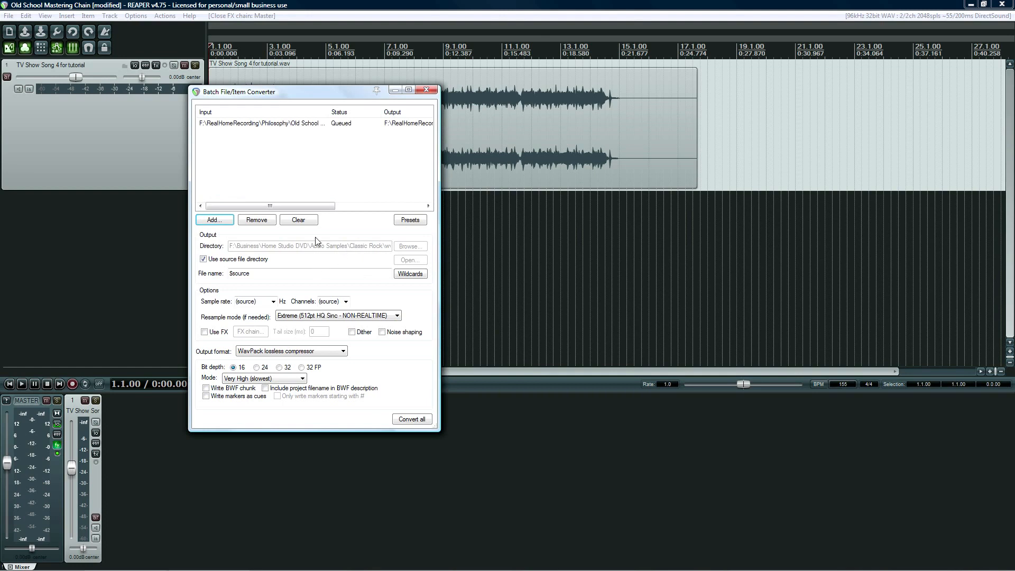
# Step: Set the converter's output format to WAV, enable FX processing, and show iZotope Ozone 5's Maximizer in its FX chain
pyautogui.click(272, 350)
pyautogui.click(273, 361)
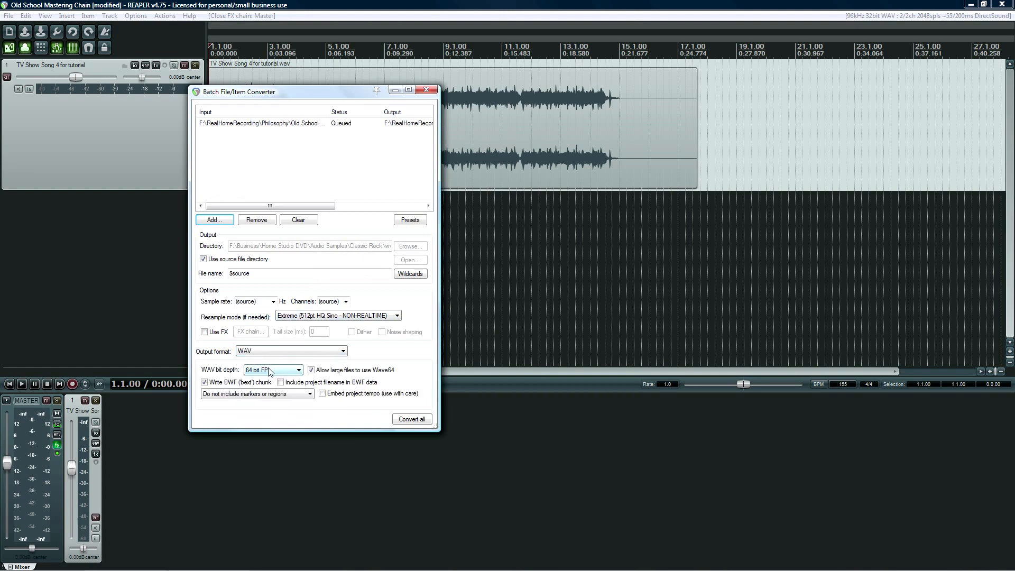
pyautogui.click(219, 332)
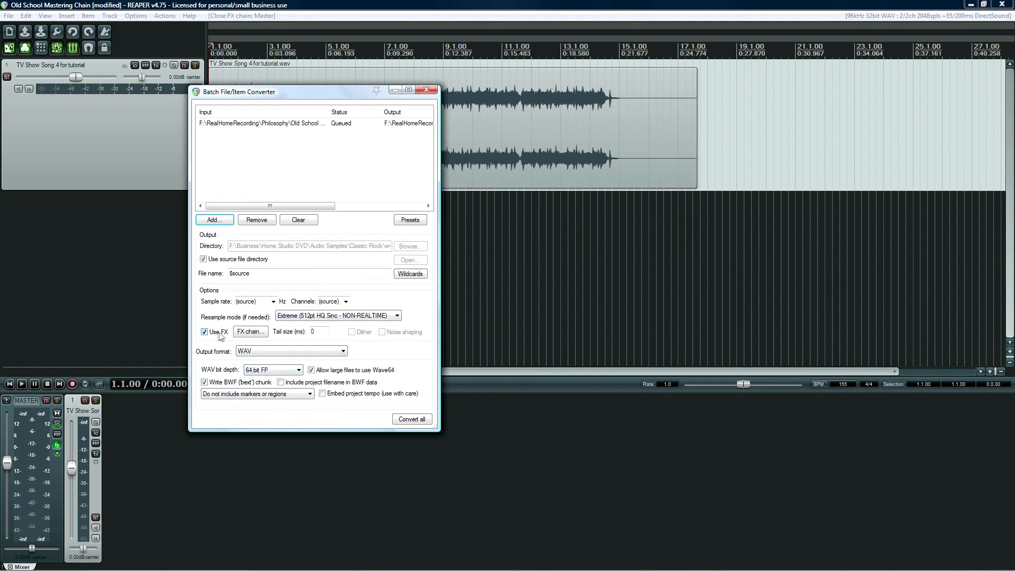
pyautogui.click(250, 333)
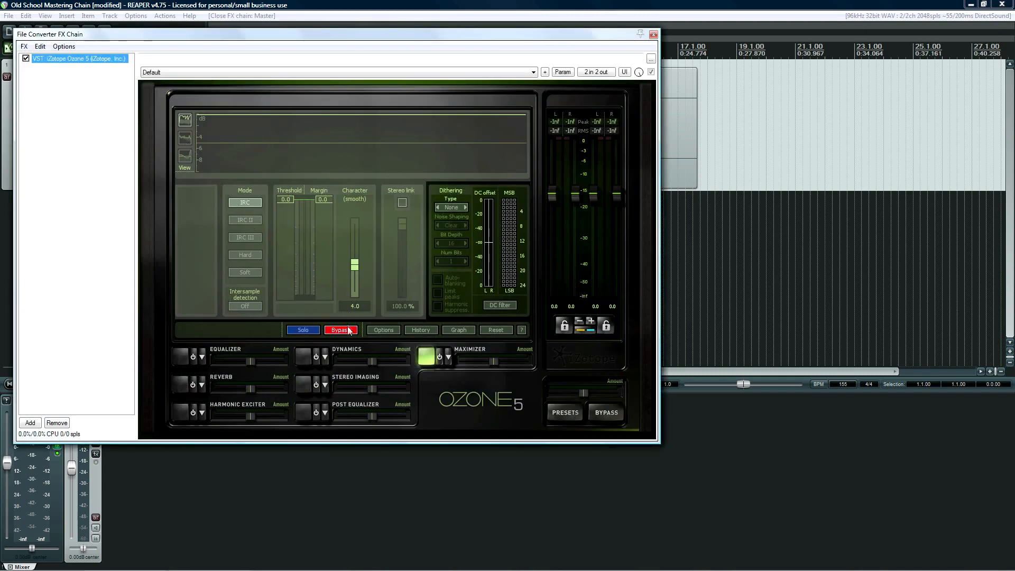
# Step: Set the Ozone 5 Maximizer to IRC III with a margin of -0.3, and enable intersample detection and the DC filter
pyautogui.click(247, 238)
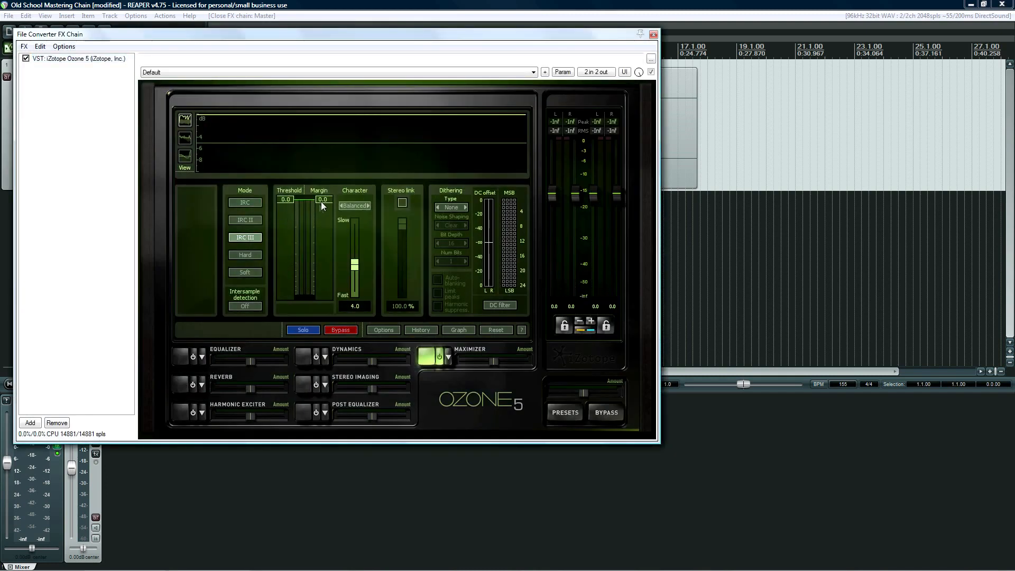
pyautogui.write('-0.3')
pyautogui.press('Return')
pyautogui.click(245, 306)
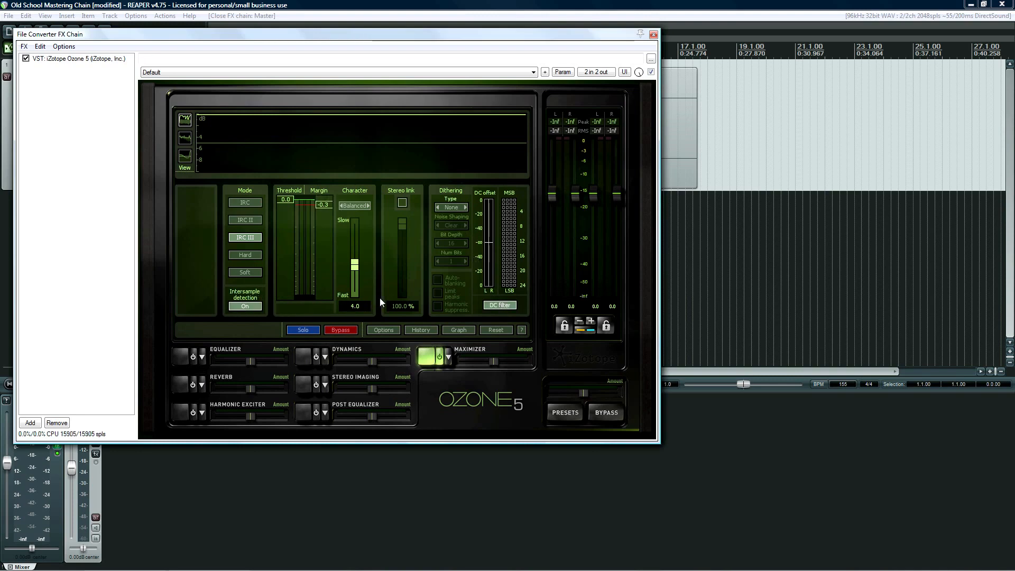
# Step: Enable MBIT+ dithering with Medium noise shaping, auto-blanking and Limit peaks, set the Maximizer margin to -1.0, and close the FX chain
pyautogui.click(465, 207)
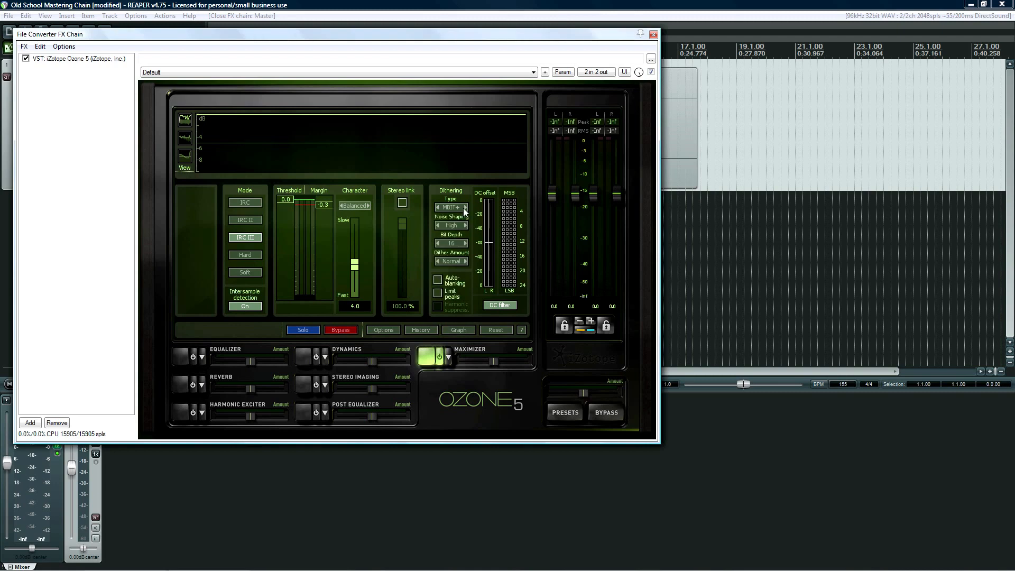
pyautogui.click(436, 225)
pyautogui.click(438, 294)
pyautogui.write('-1')
pyautogui.press('Return')
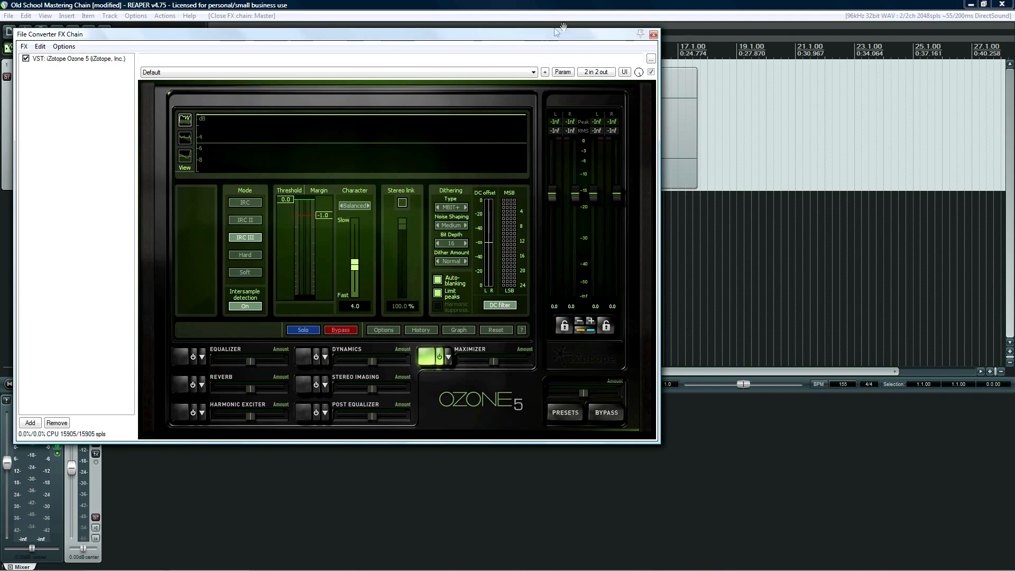
pyautogui.click(653, 35)
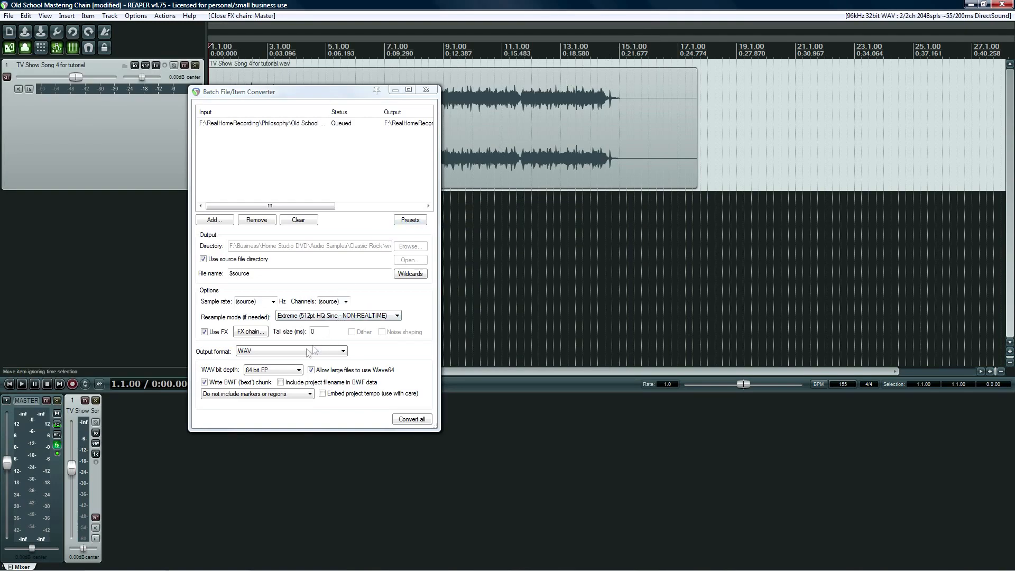
# Step: Set the converter's output format to MP3 at a constant 320 kbps and convert the queued file
pyautogui.click(275, 350)
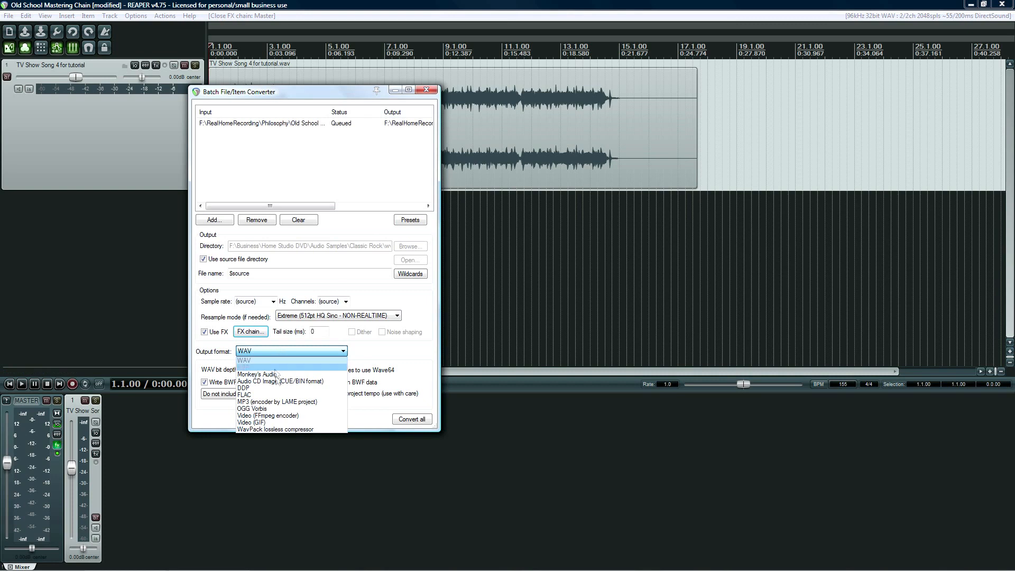
pyautogui.click(261, 401)
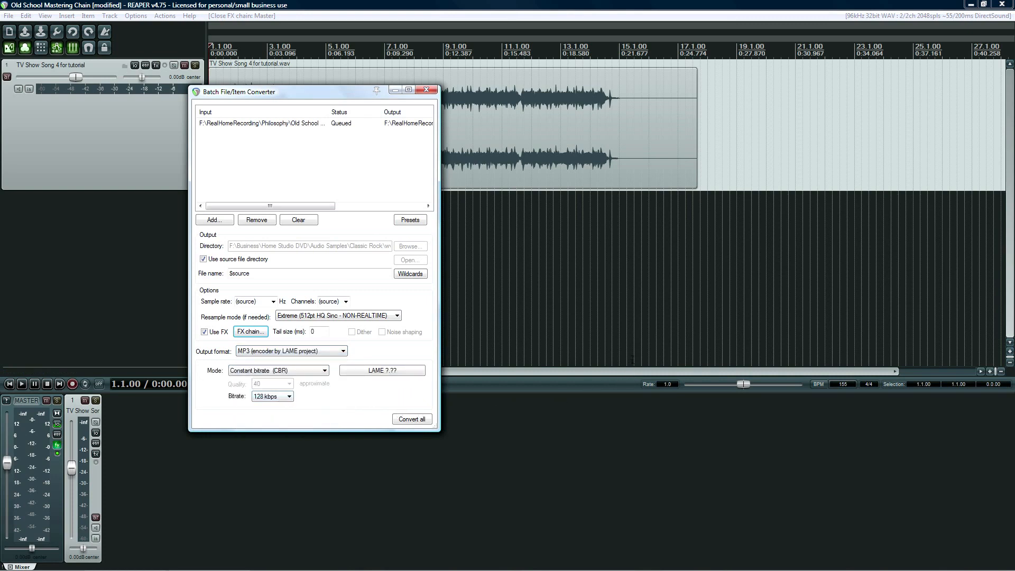
pyautogui.click(284, 397)
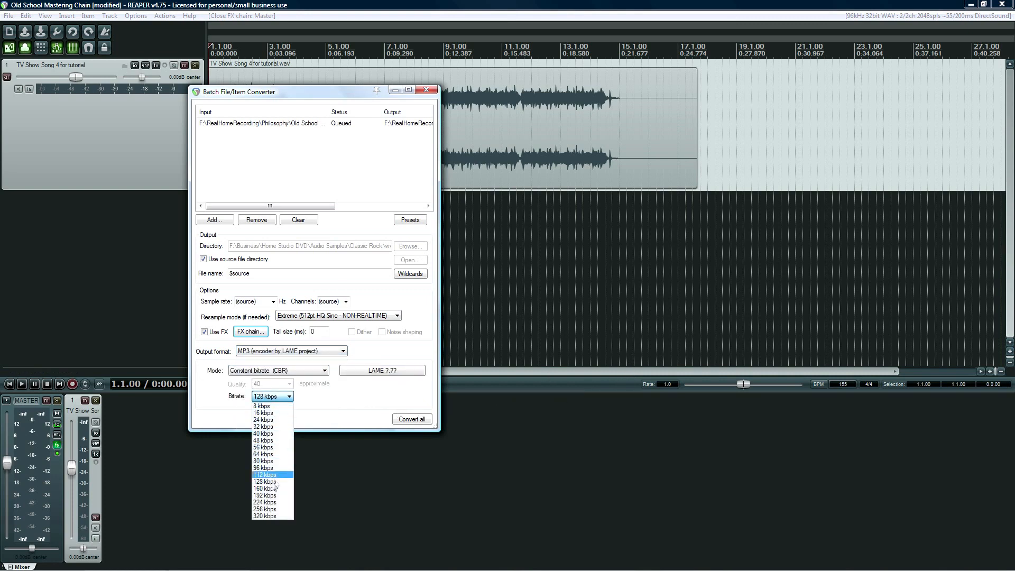
pyautogui.click(266, 516)
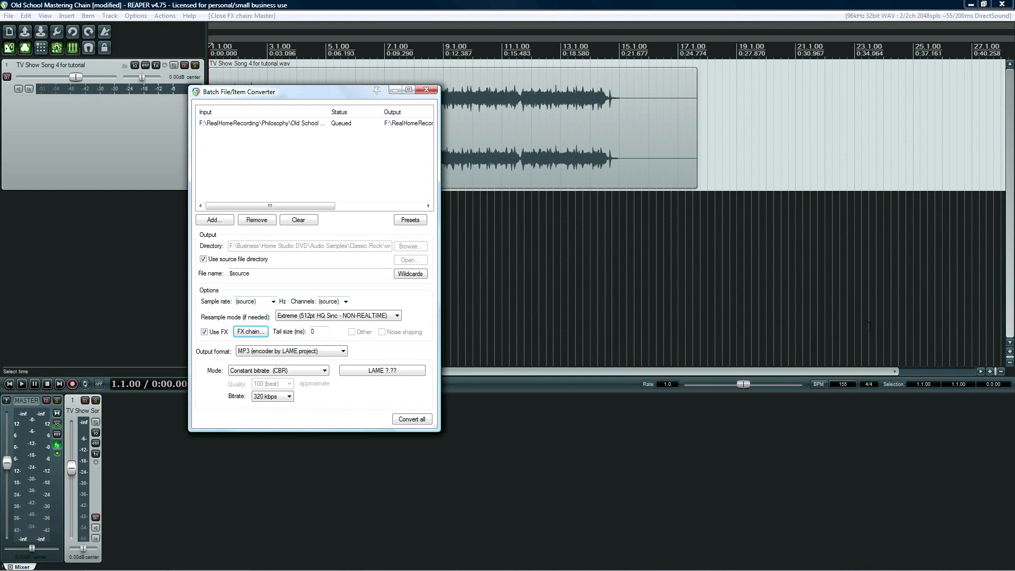
pyautogui.click(412, 419)
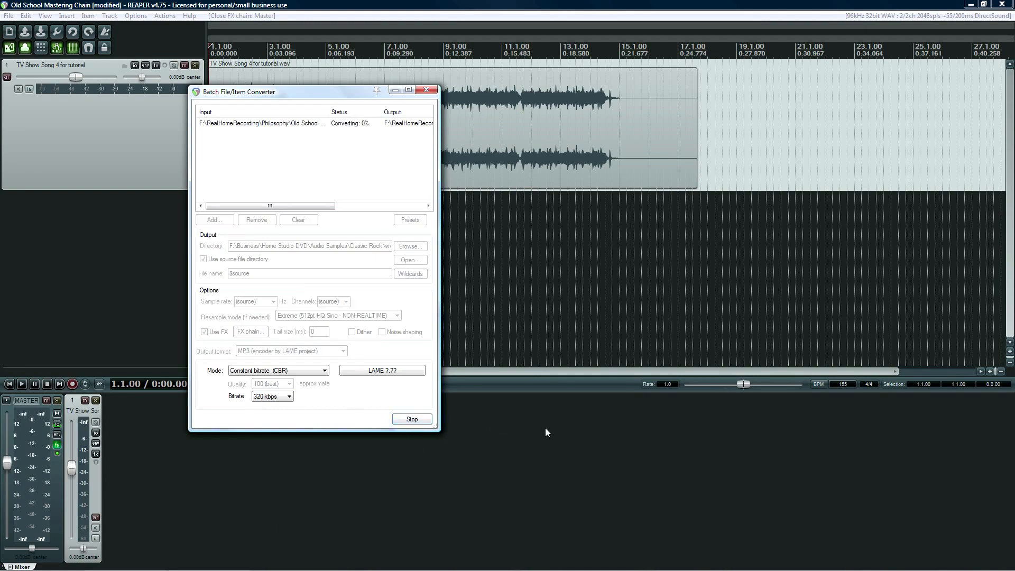